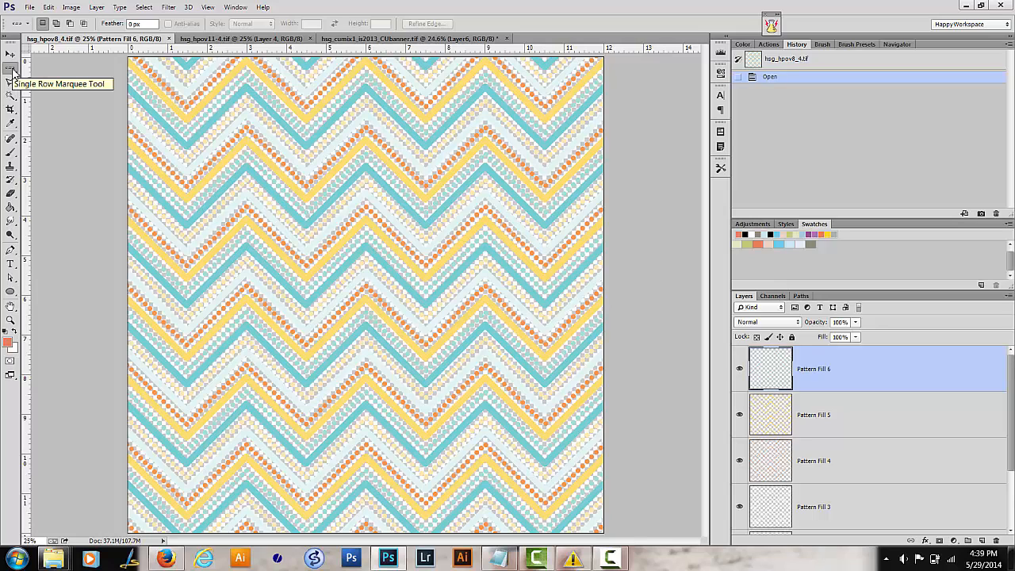
left_click_drag(12, 72, 46, 70)
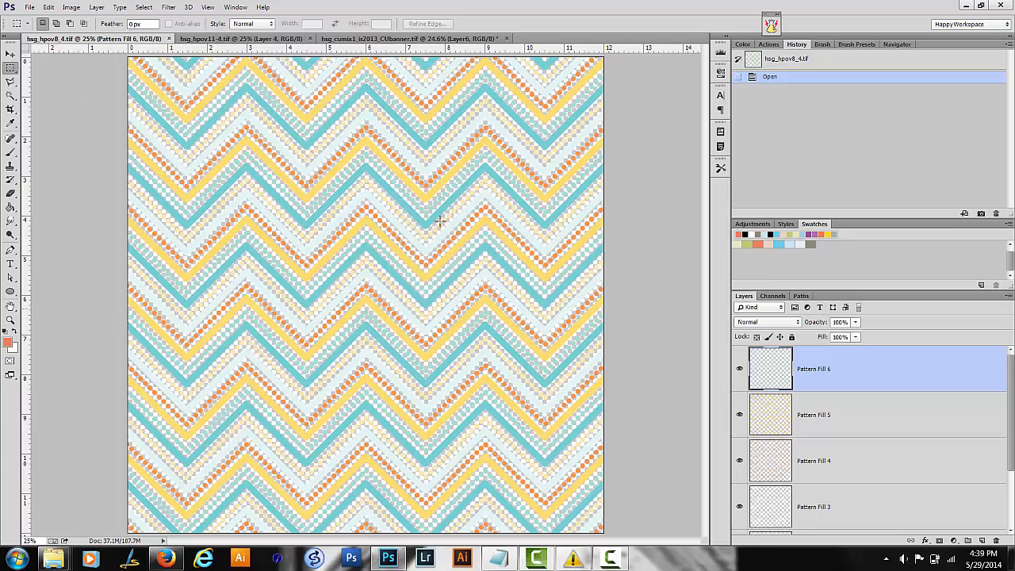
left_click(49, 8)
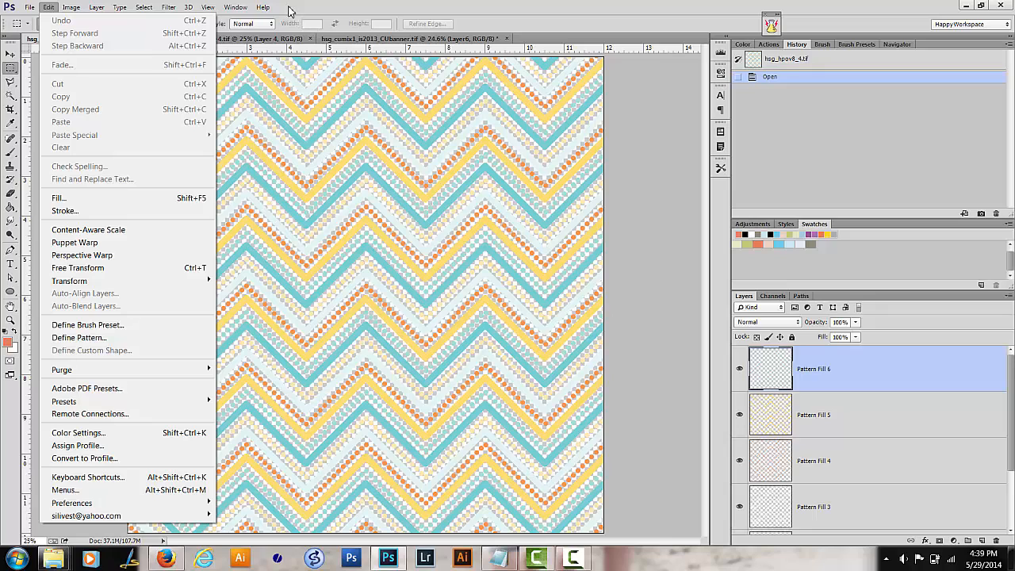
key("Escape")
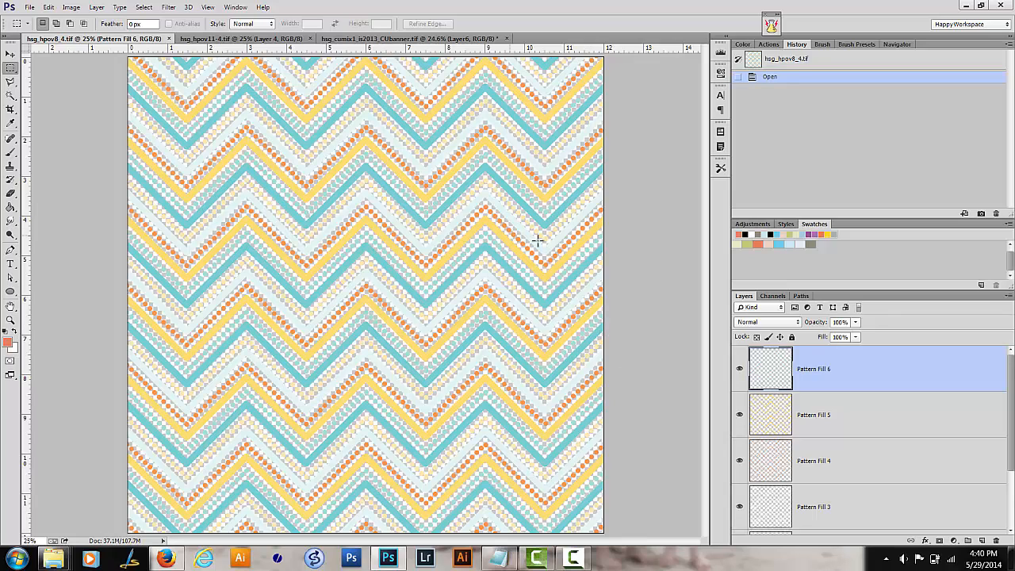
- Merge all visible pattern fill layers of the chevron paper into a single layer
scroll(870, 492, "down", 1)
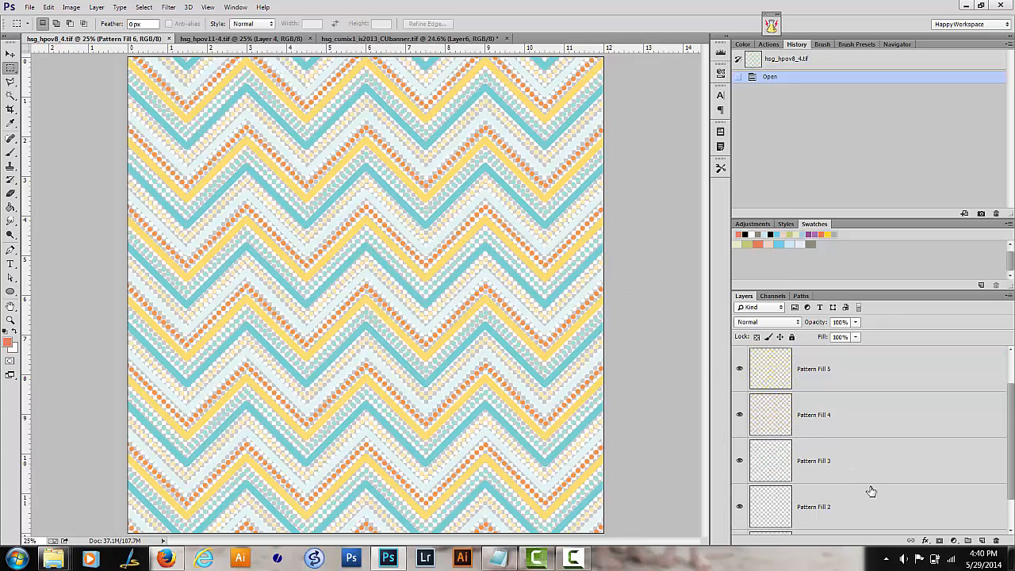
scroll(871, 492, "down", 1)
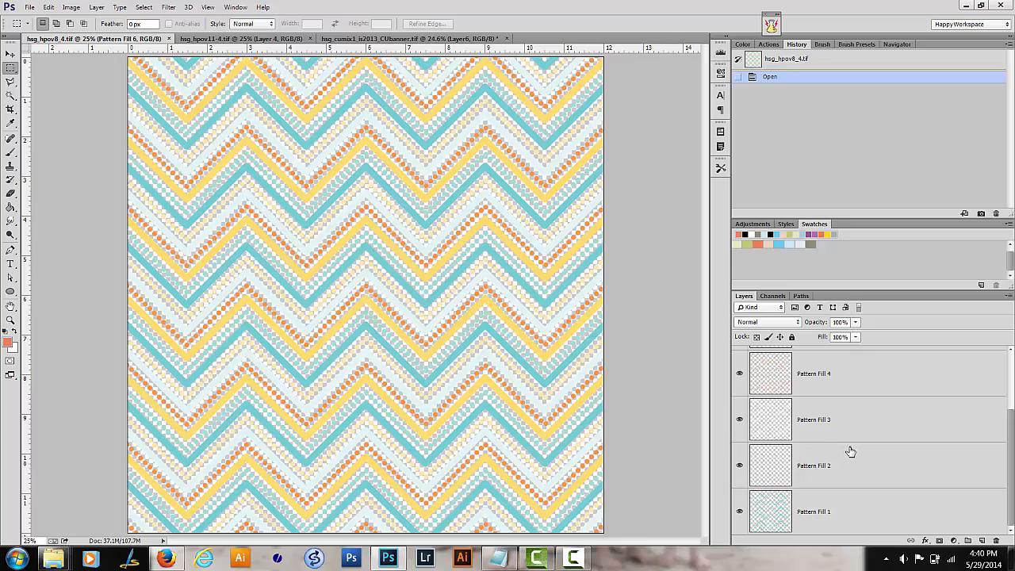
scroll(850, 452, "up", 2)
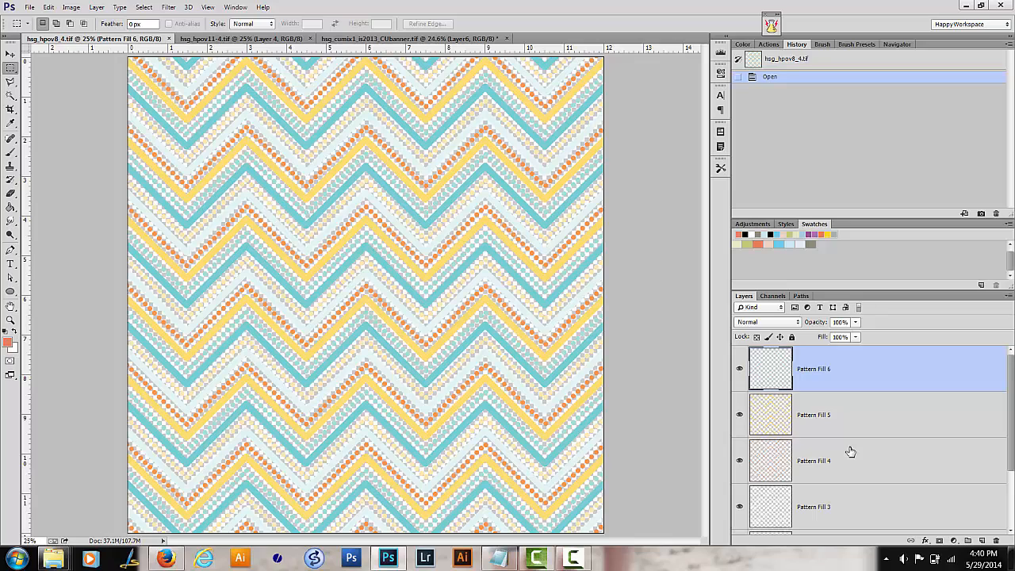
key("ctrl+shift+e")
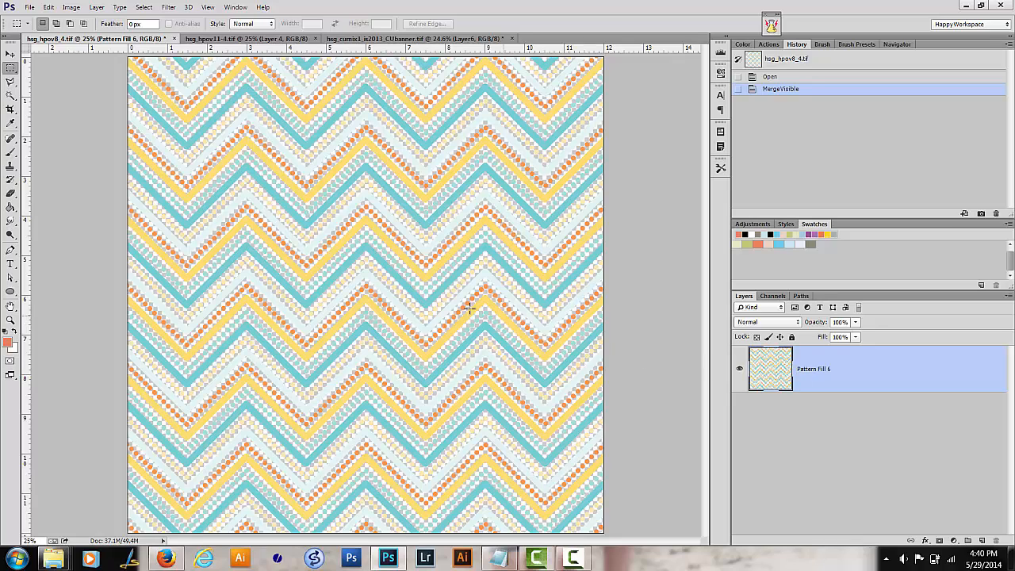
- Select a single pixel row across the chevrons about 2.6 in below the canvas top and copy it to a new layer
left_click(16, 71)
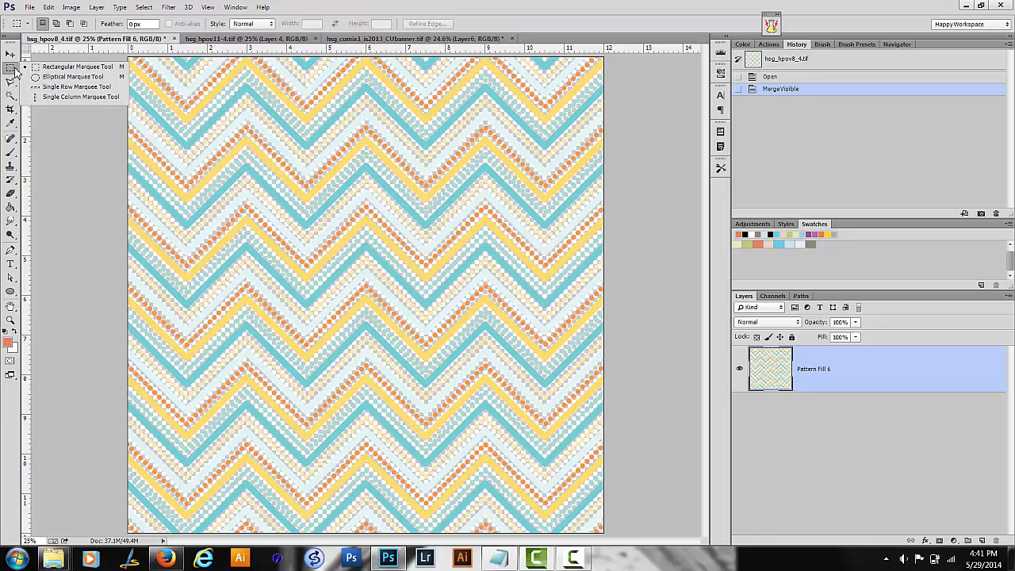
left_click(81, 89)
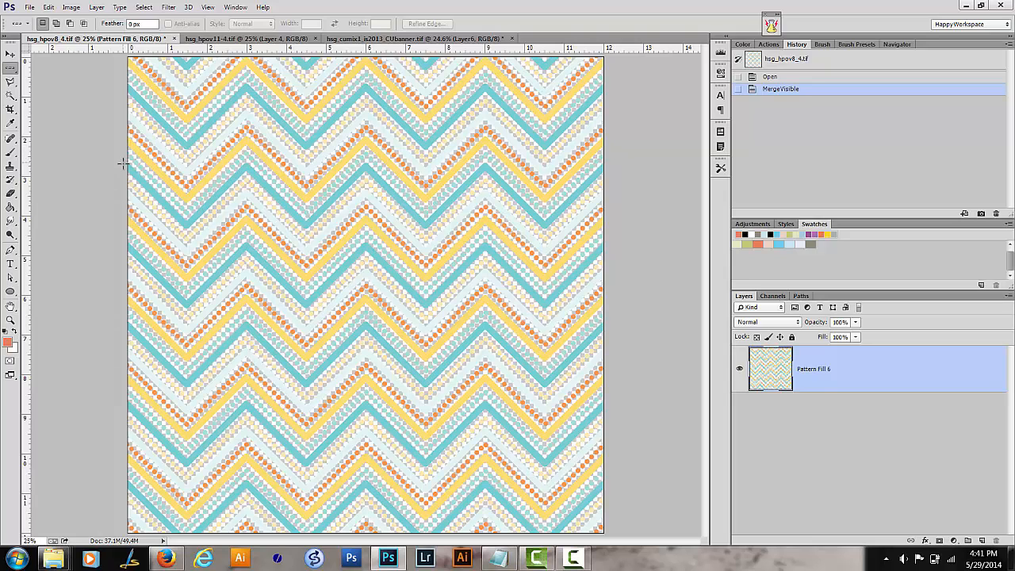
mouse_move(208, 173)
left_mouse_down()
mouse_move(223, 178)
mouse_move(200, 171)
left_mouse_up()
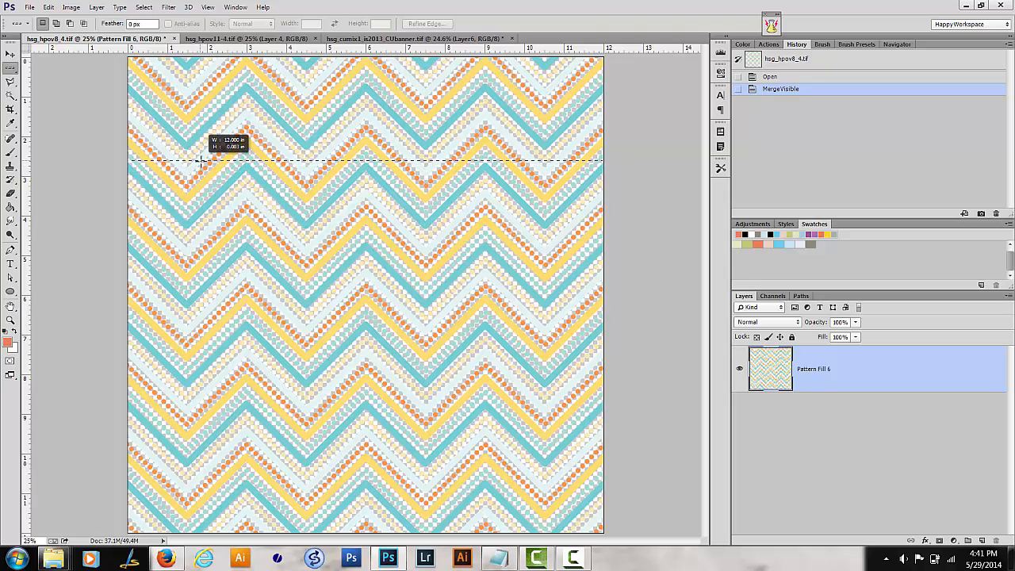
left_click_drag(200, 159, 200, 158)
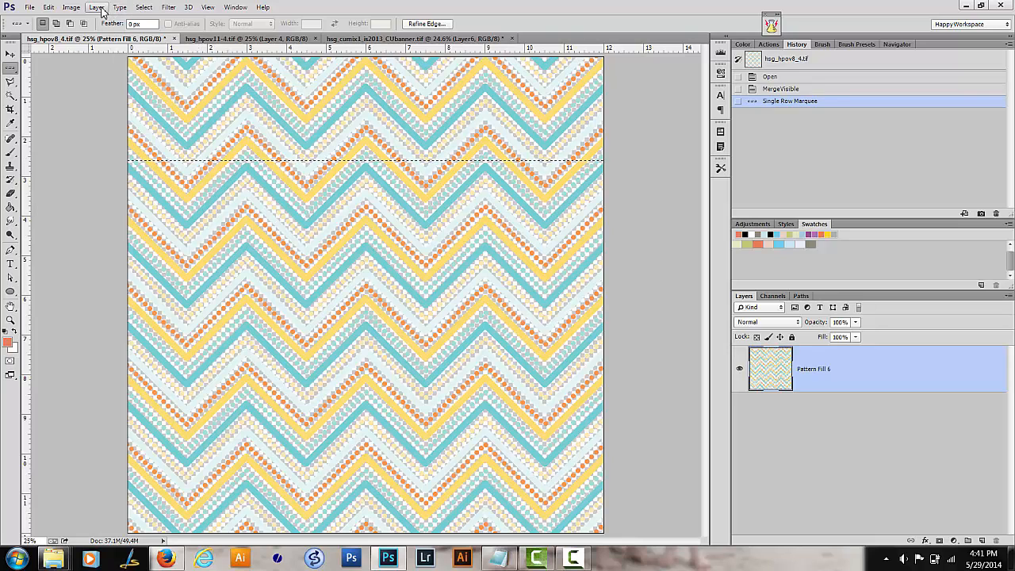
left_click(99, 8)
mouse_move(103, 22)
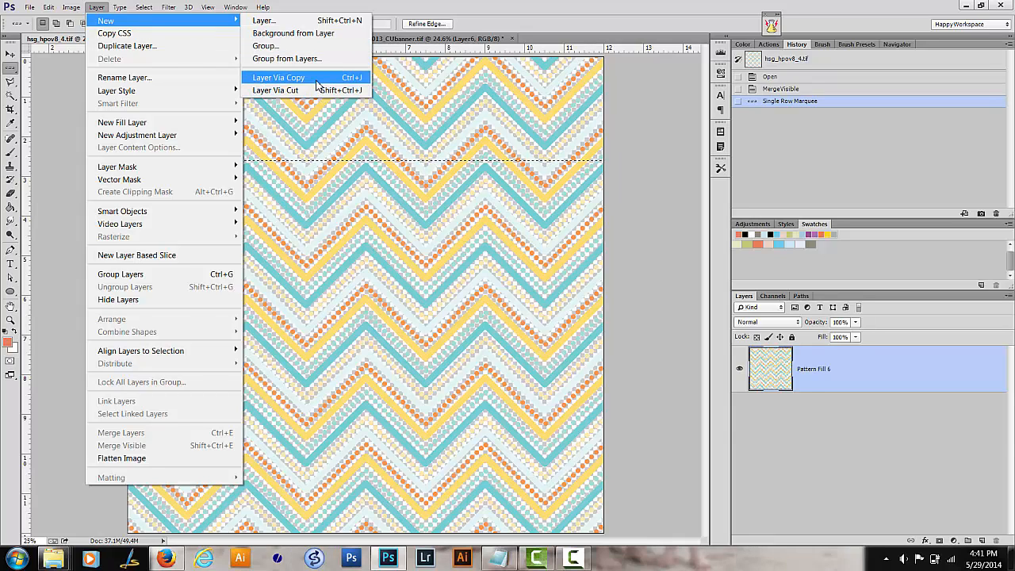
left_click(316, 79)
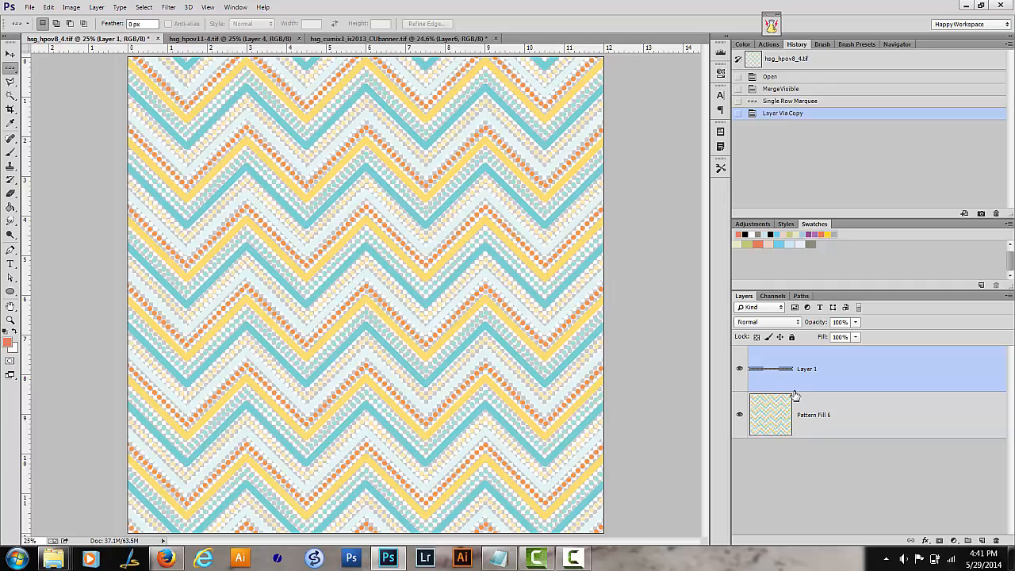
- Hide the chevron layer and stretch the copied row vertically over the whole canvas height to form stripes
left_click(741, 372, "alt")
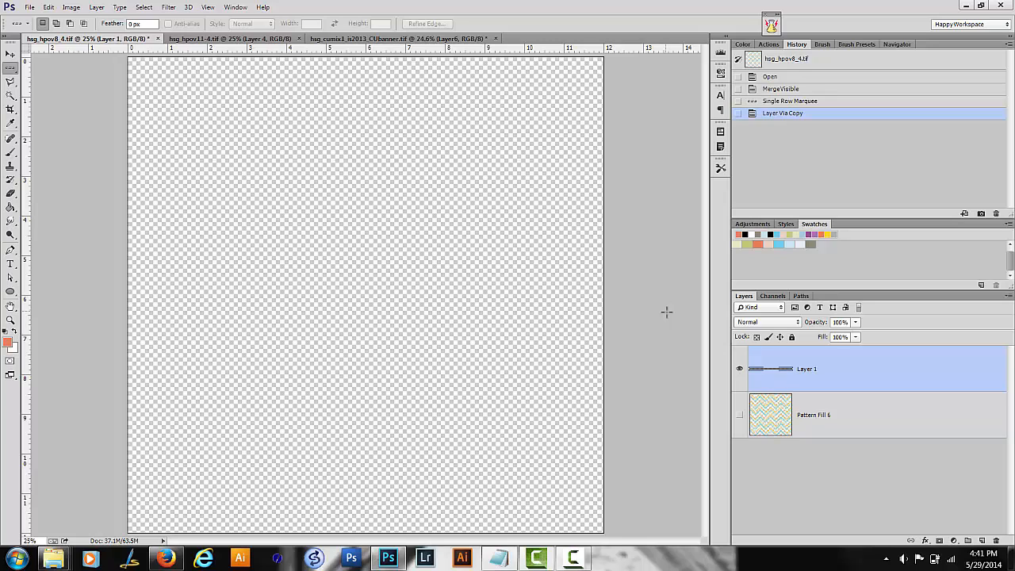
key("v")
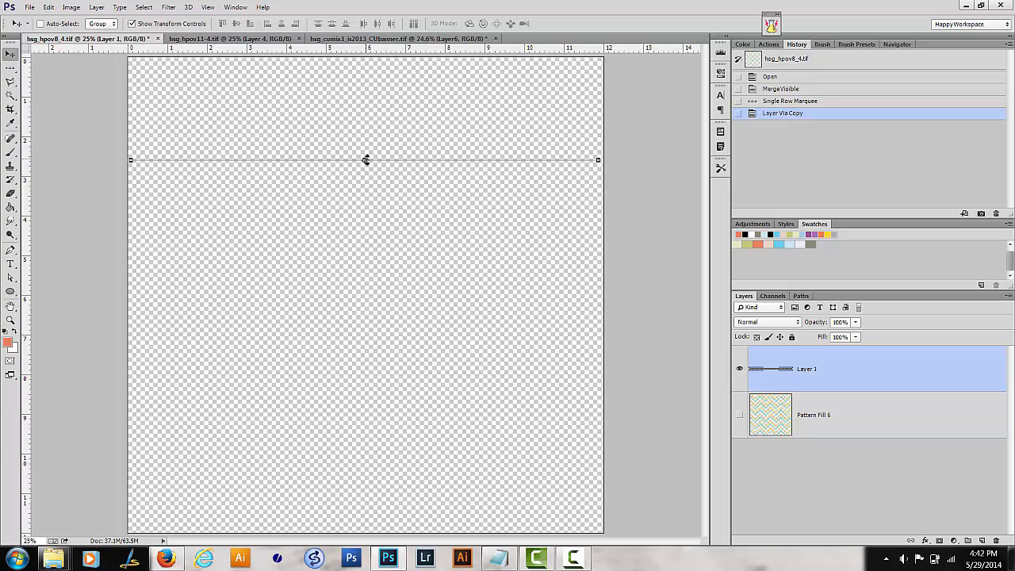
left_click(366, 160)
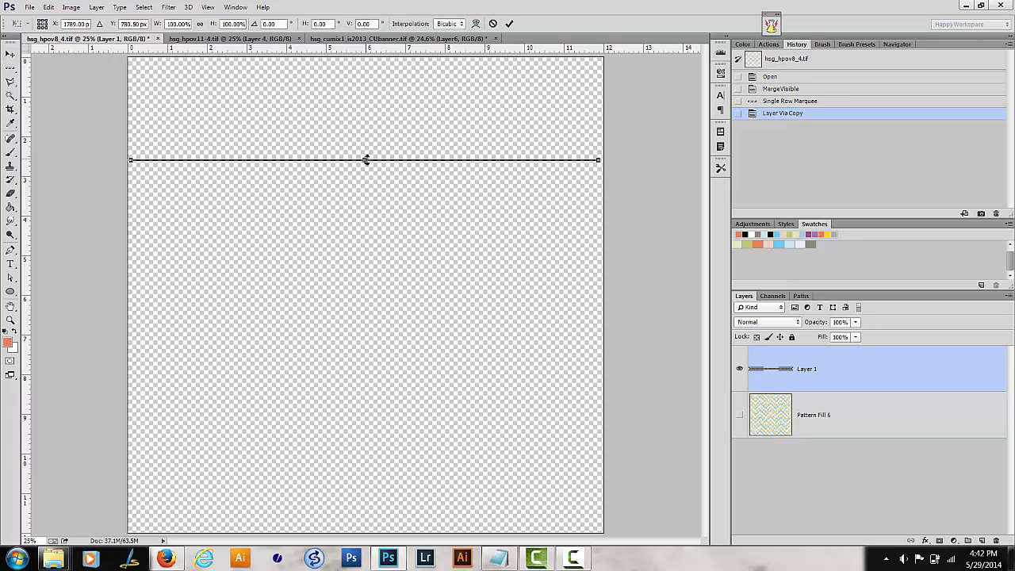
left_click_drag(366, 160, 369, 552)
key("Return")
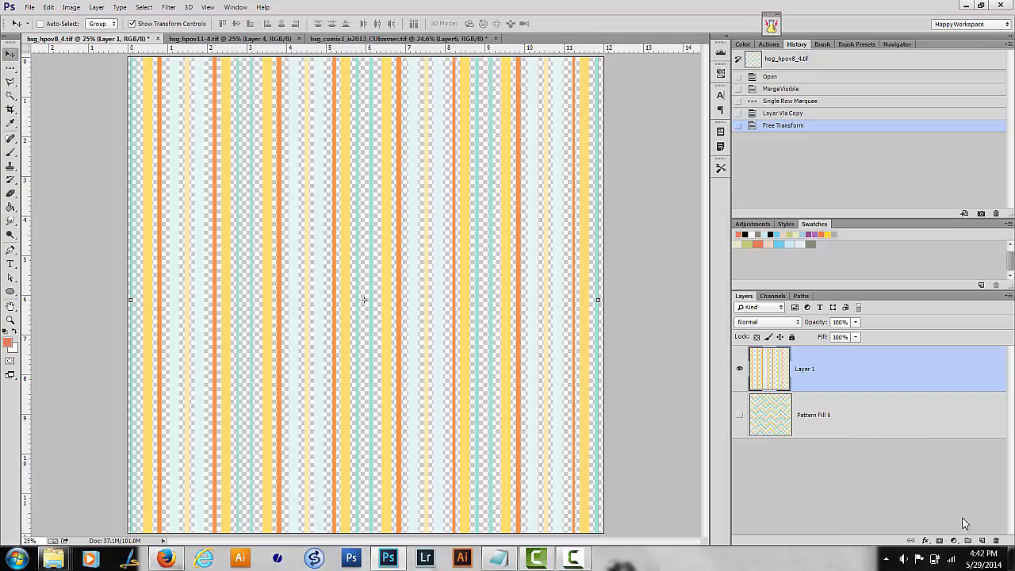
- Add a new layer filled with the white background color and place it directly beneath the stripes layer
left_click(982, 540)
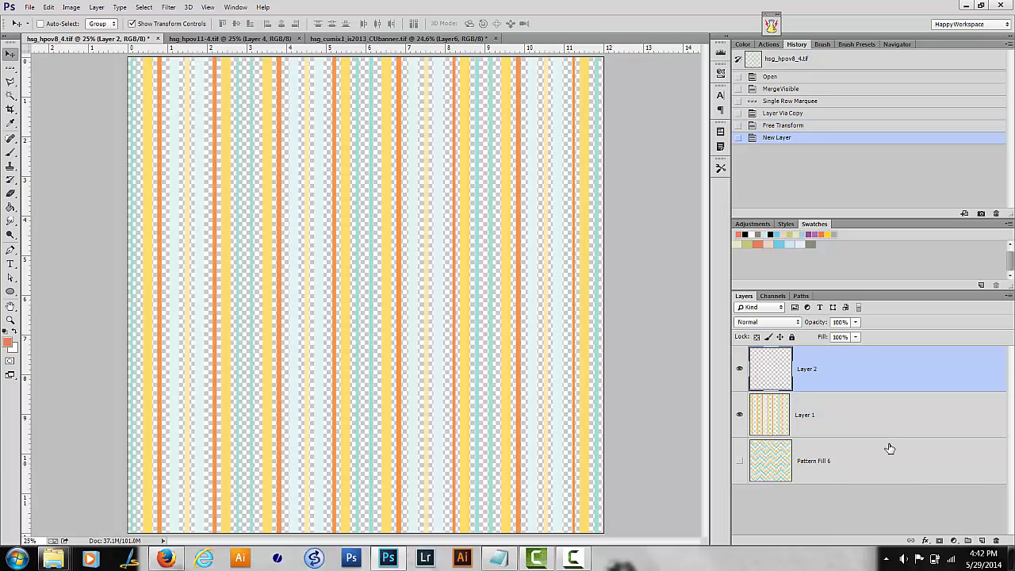
key("ctrl+BackSpace")
key("ctrl+bracketleft")
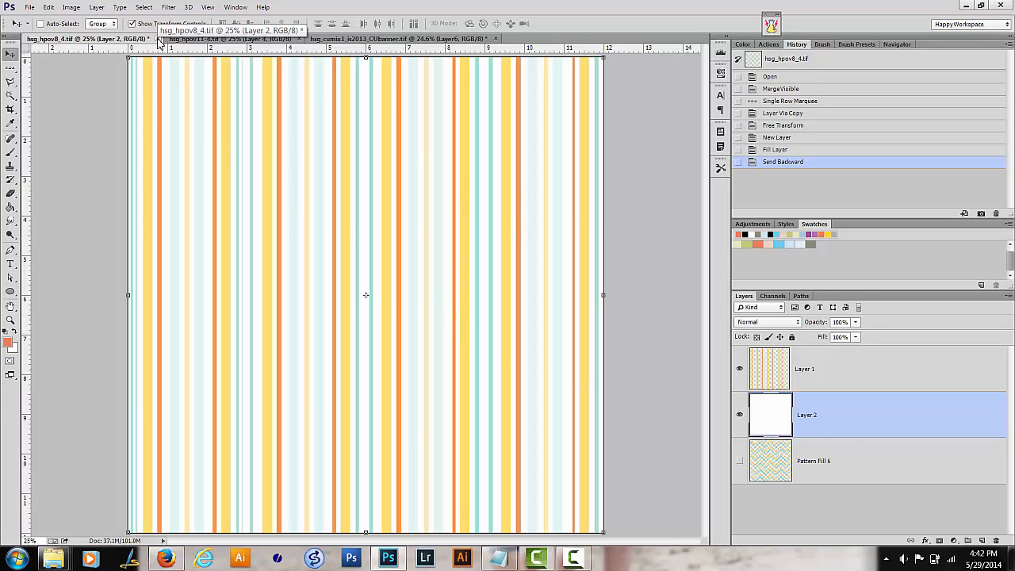
- Close hsg_hpov8_4.tif without saving and merge all visible layers of the hexagon paper hsg_hpov11-4.tif
left_click(158, 39)
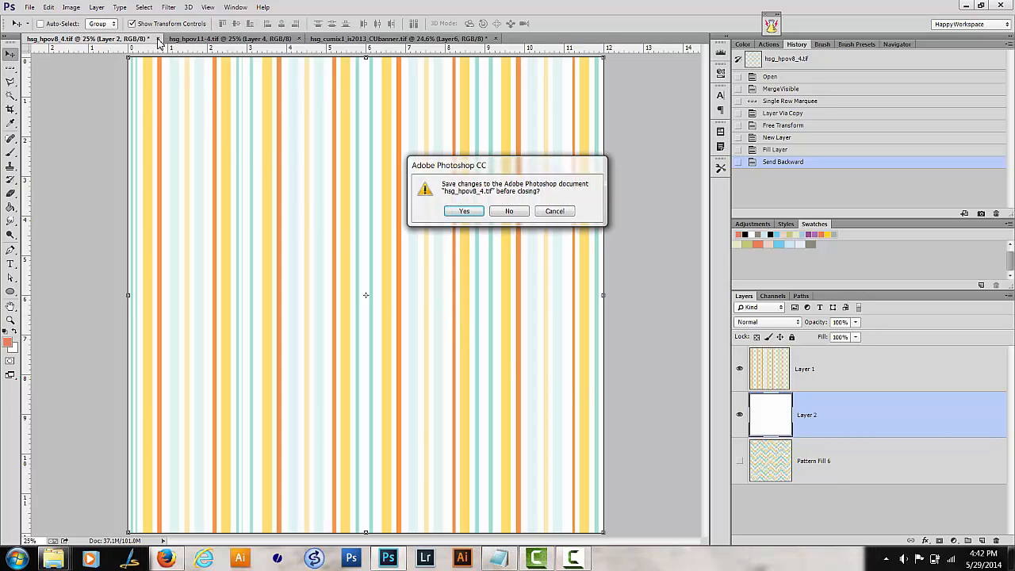
left_click(509, 211)
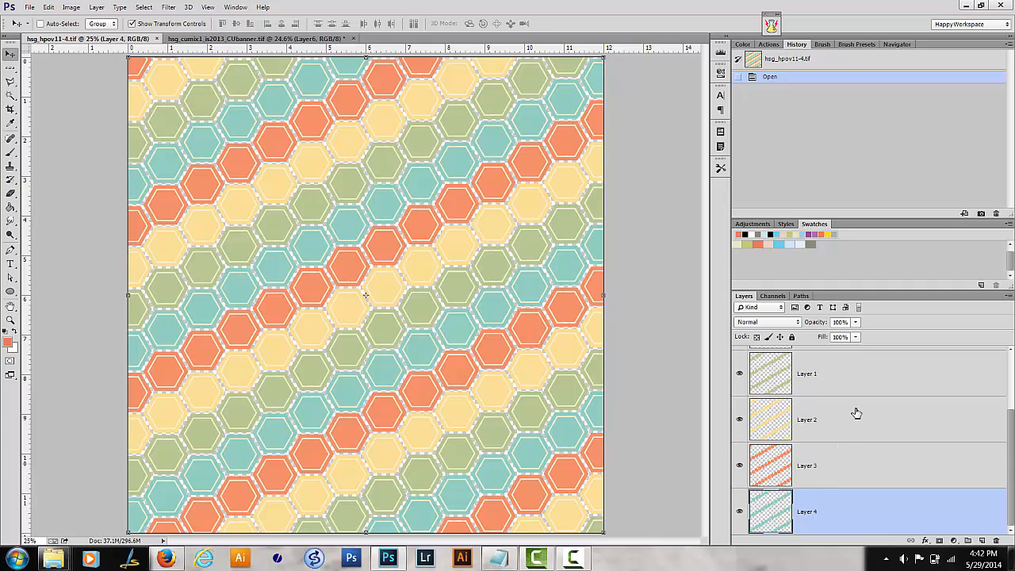
key("ctrl+shift+e")
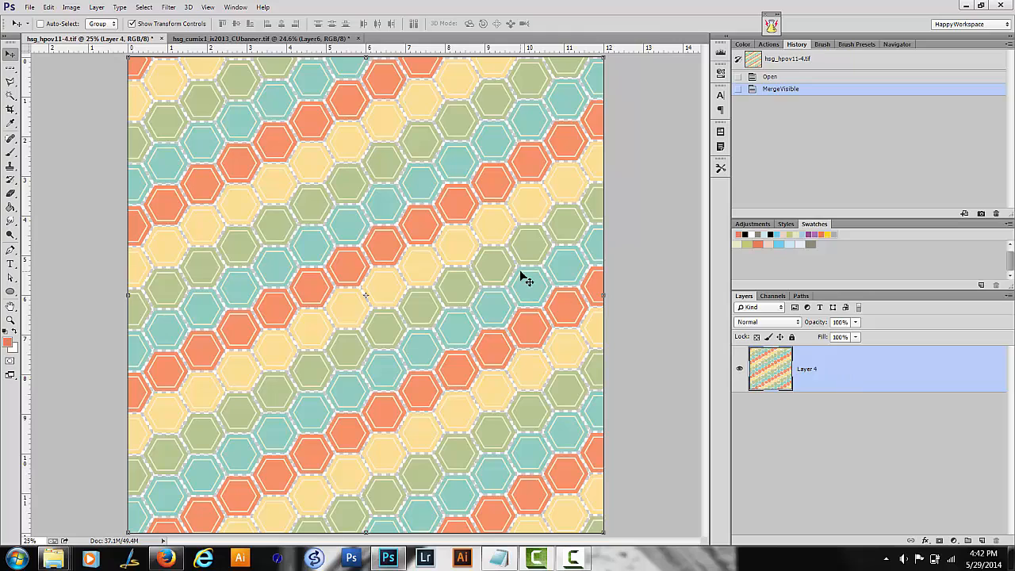
- Select a single pixel row across the hexagons about 3.65 in below the canvas top and copy it to a new layer
left_click(11, 69)
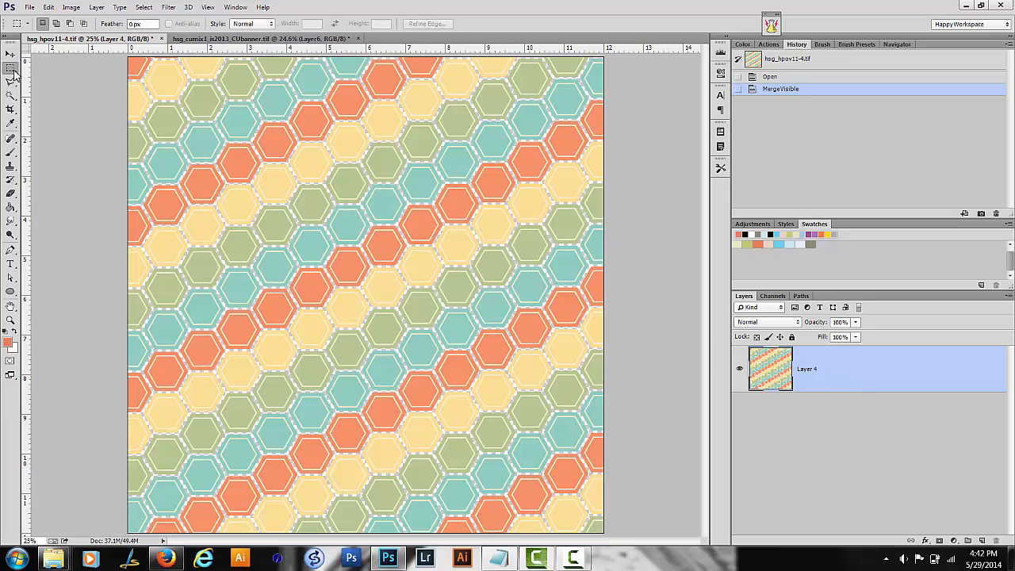
left_click(13, 72)
left_click(57, 89)
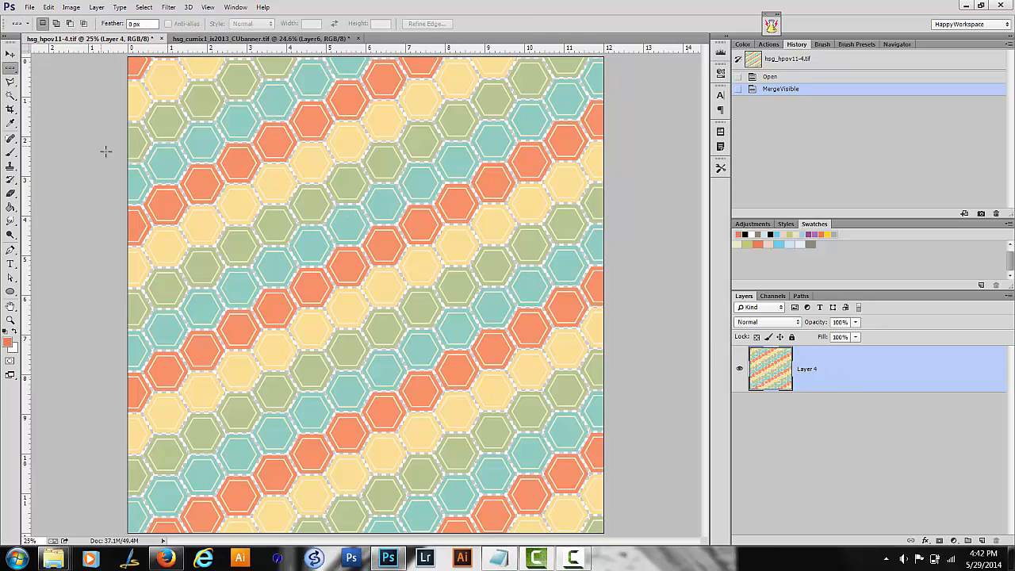
left_click_drag(115, 153, 123, 153)
left_click_drag(124, 153, 113, 202)
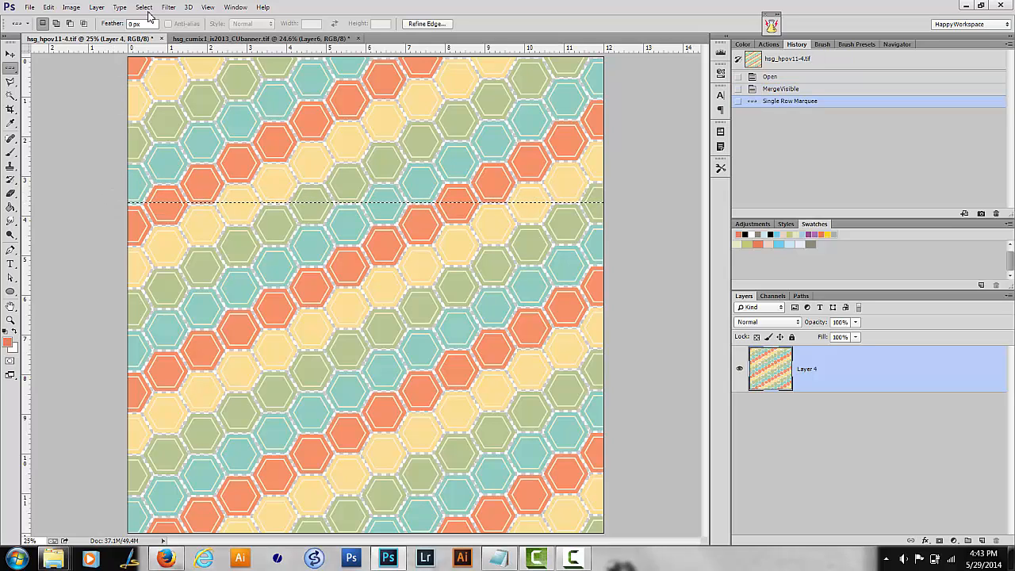
left_click(96, 8)
mouse_move(121, 23)
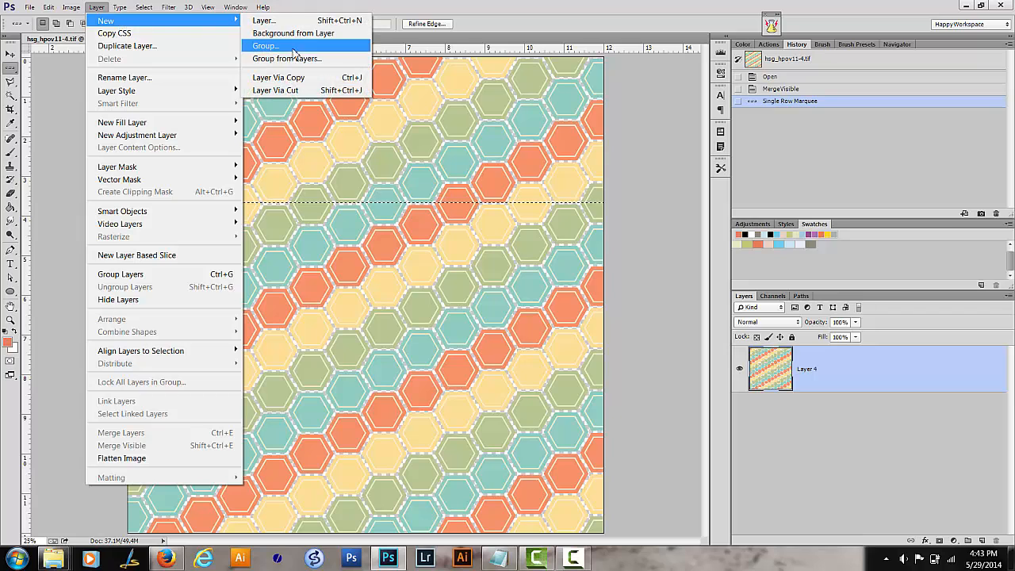
left_click(296, 78)
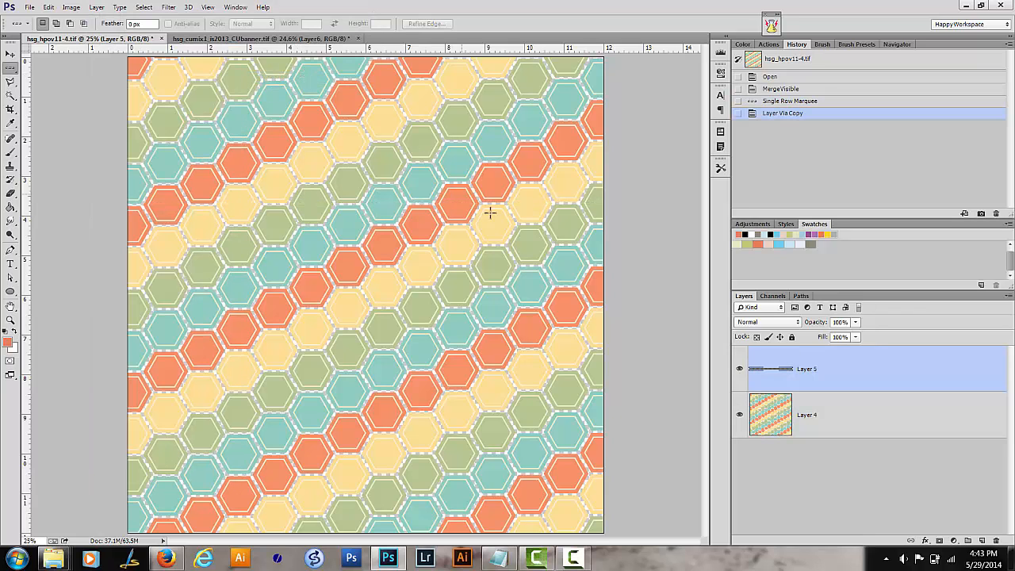
- Hide the hexagon layer and stretch the copied row up and down to fill the whole canvas with stripes
left_click(740, 369, "alt")
key("v")
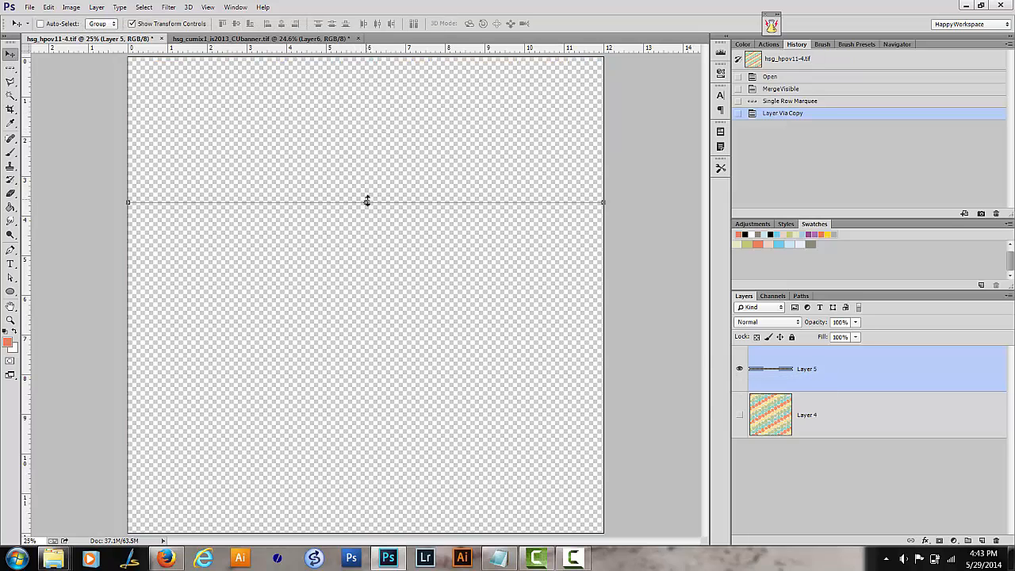
left_click_drag(367, 201, 368, 47)
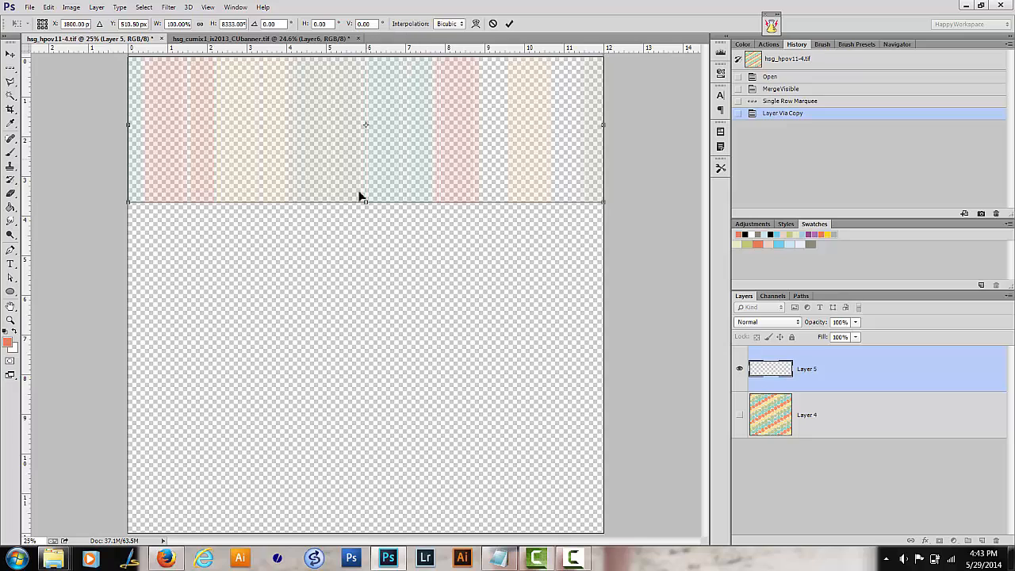
left_click_drag(368, 203, 331, 551)
key("Return")
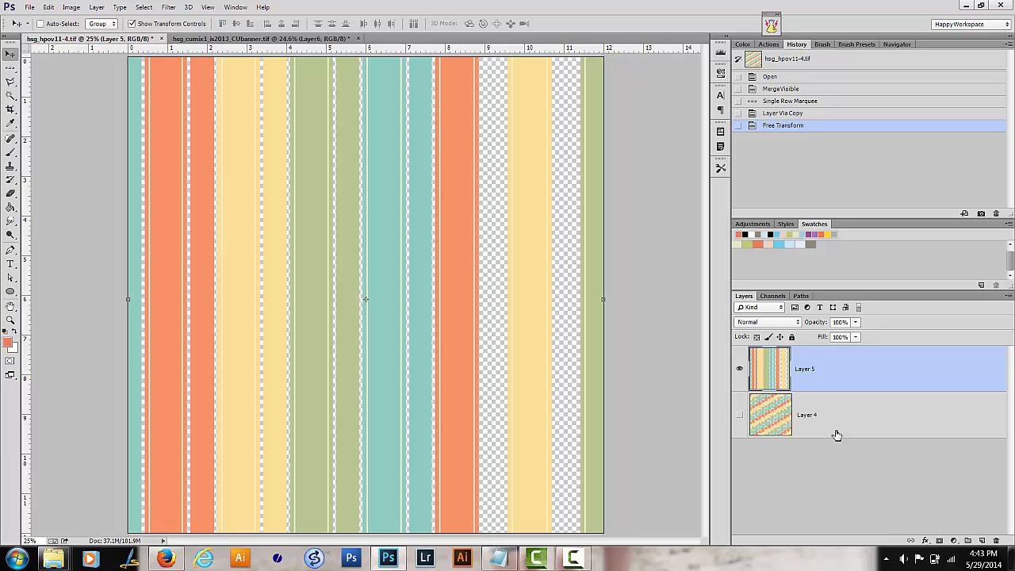
- Undo the stretch and revert the hexagon document to its state right after merging the visible layers
key("ctrl+z")
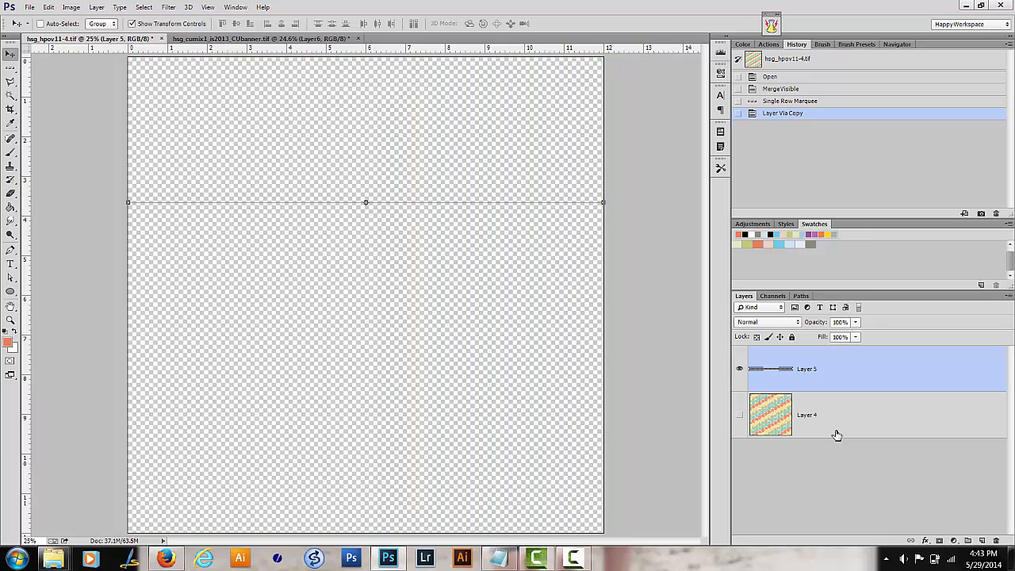
left_click(781, 88)
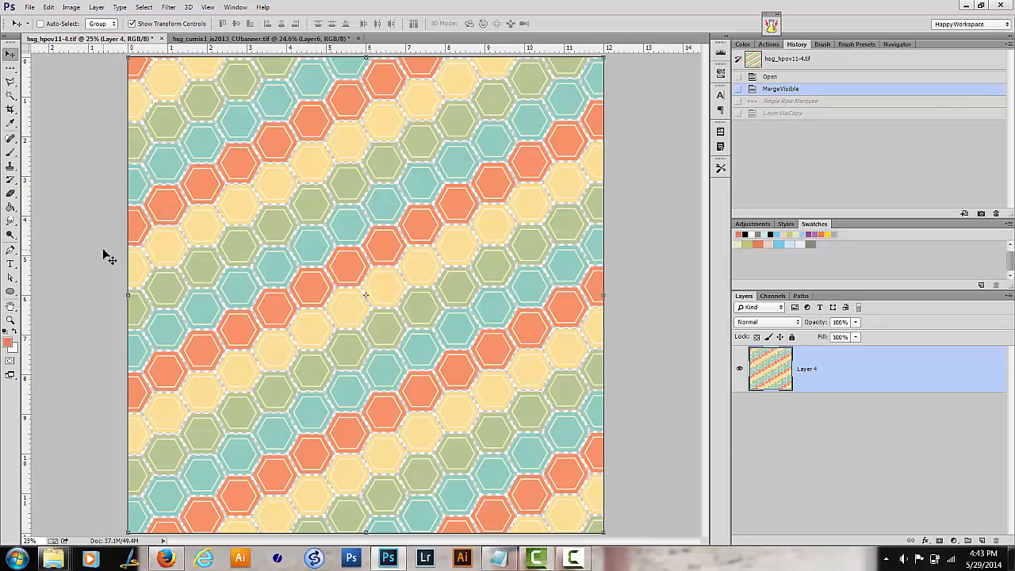
left_click_drag(99, 275, 106, 262)
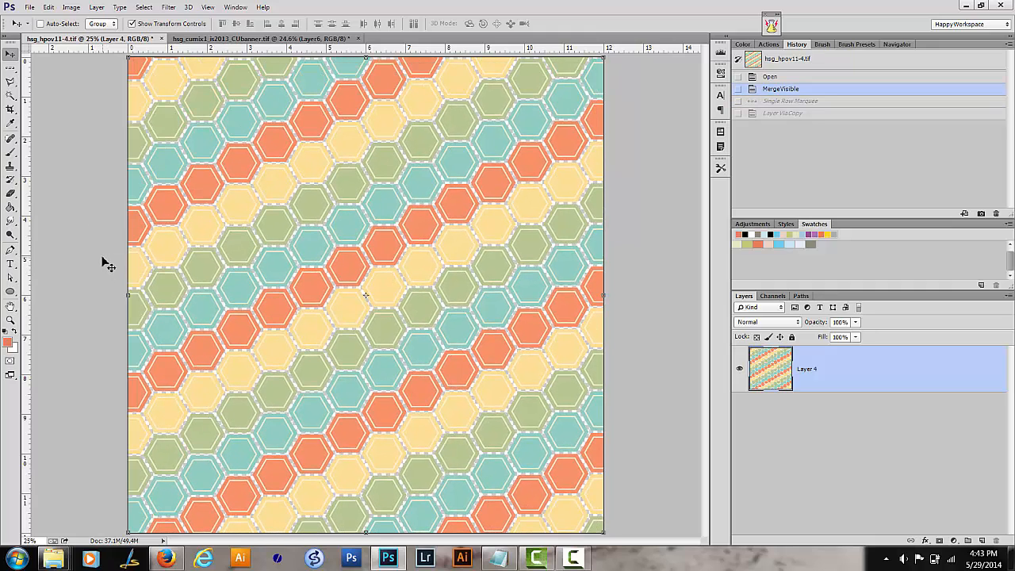
- Select a single pixel row across the hexagons about 5 in below the canvas top and copy it to a new layer
left_click(10, 67)
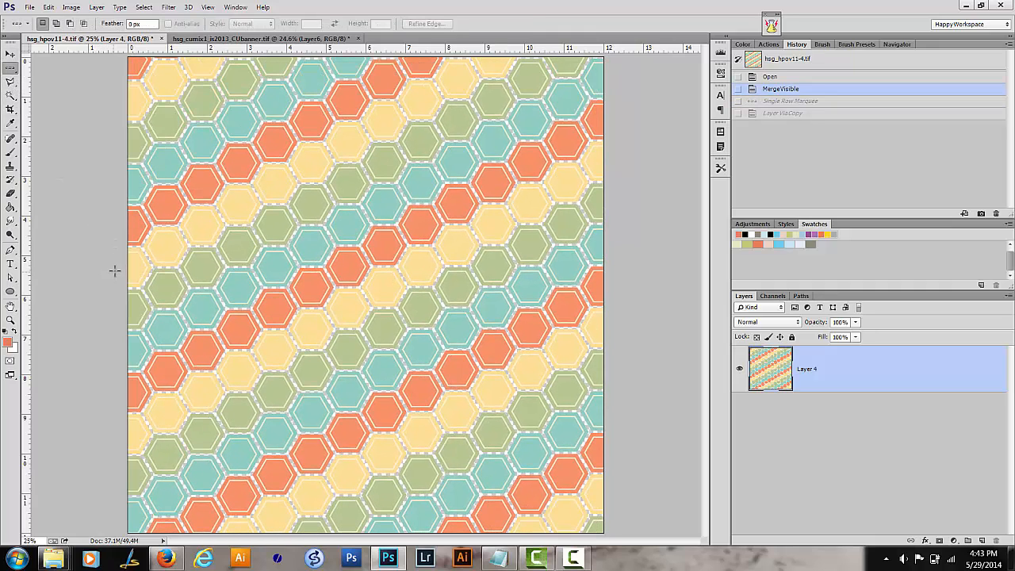
left_click_drag(116, 263, 137, 263)
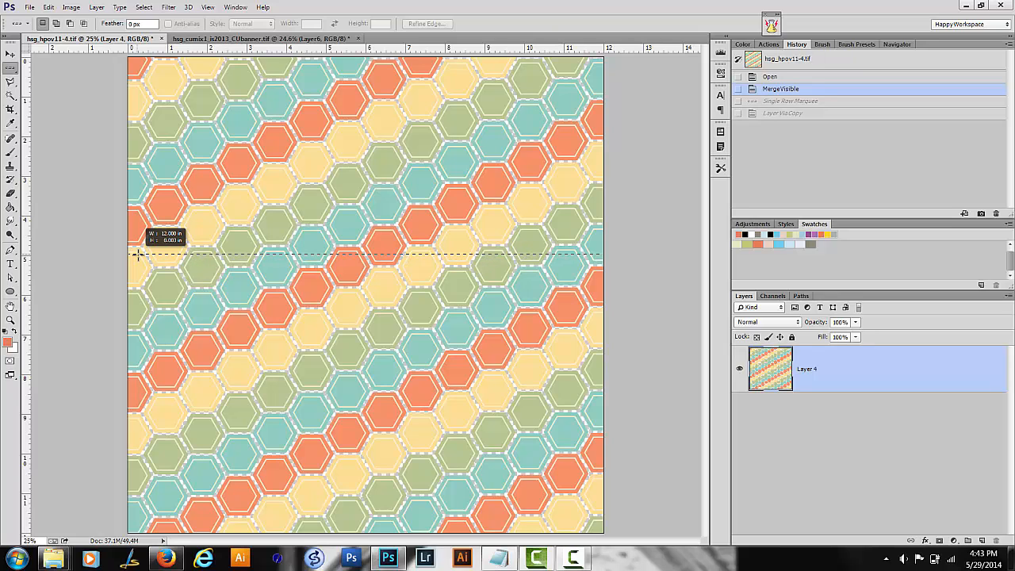
left_click_drag(137, 254, 138, 257)
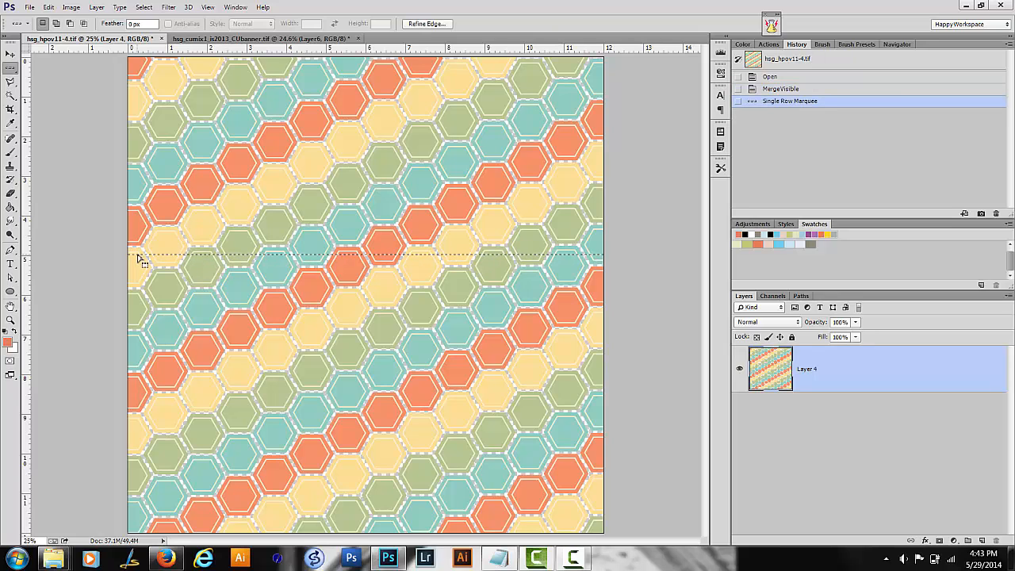
left_click(96, 7)
mouse_move(107, 22)
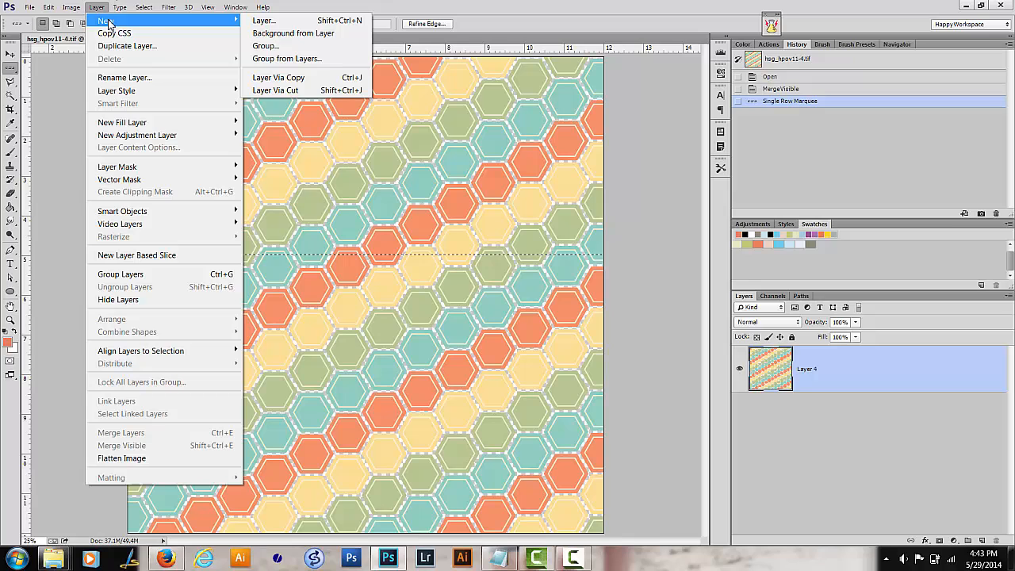
left_click(306, 78)
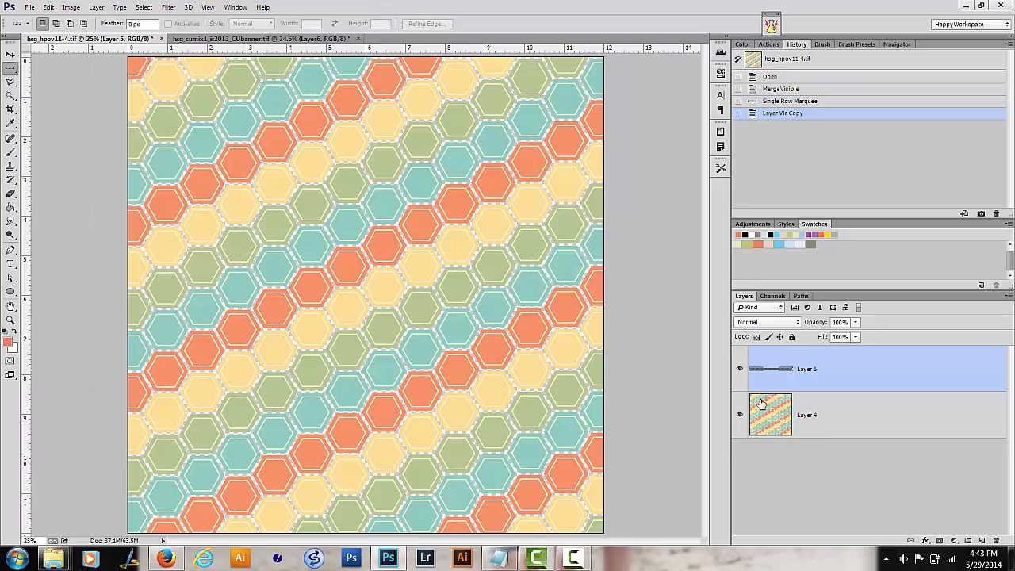
- Hide the hexagon layer and stretch the copied row past the upper and lower canvas edges to fill it with stripes
left_click(739, 369, "alt")
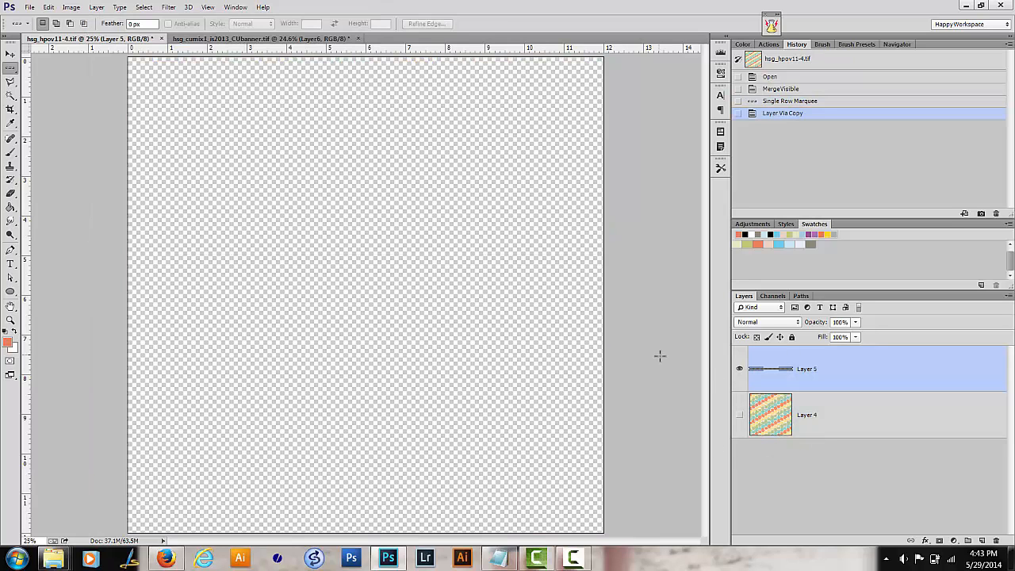
key("v")
left_click_drag(365, 253, 372, 50)
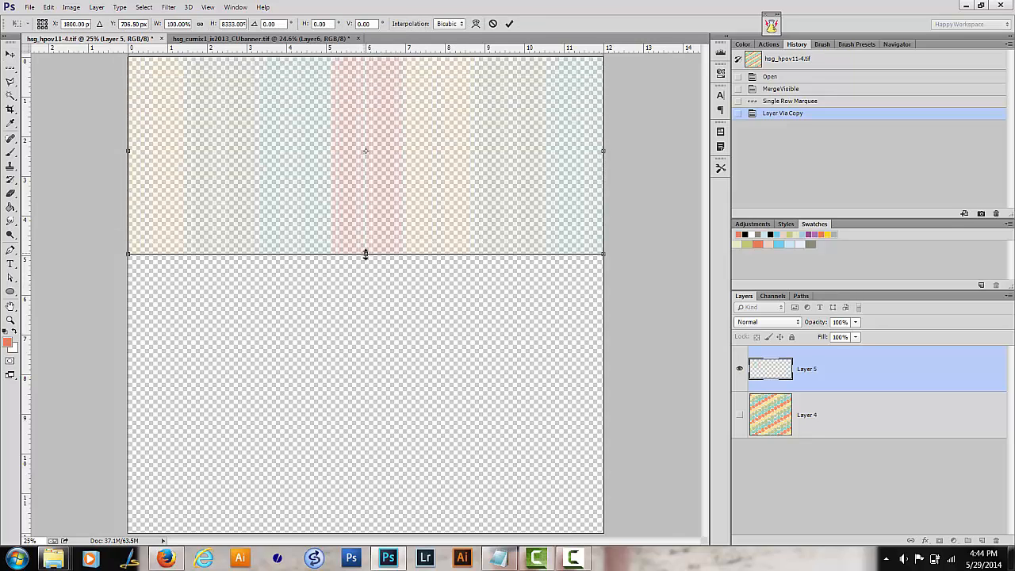
left_click_drag(366, 254, 360, 559)
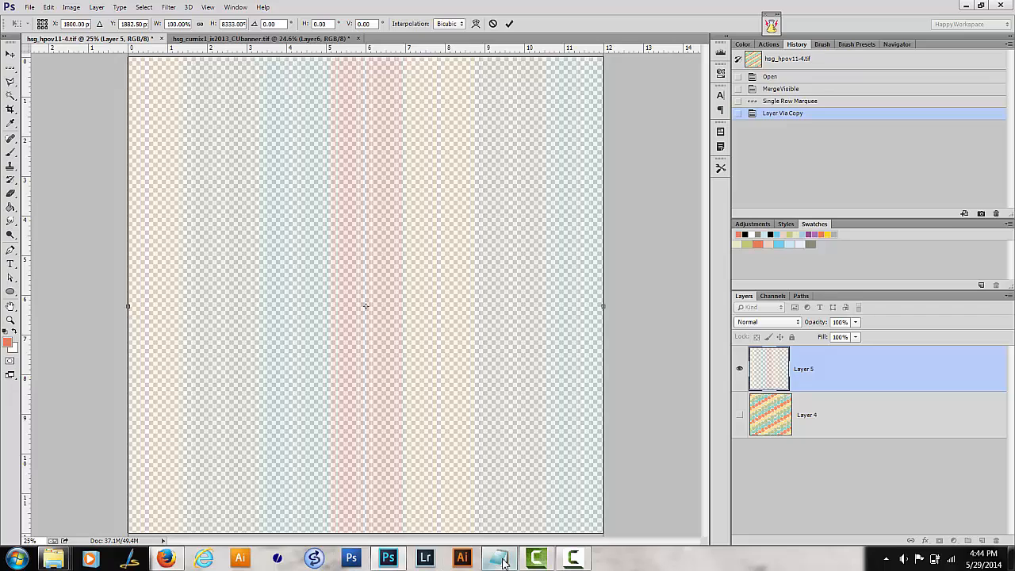
key("Return")
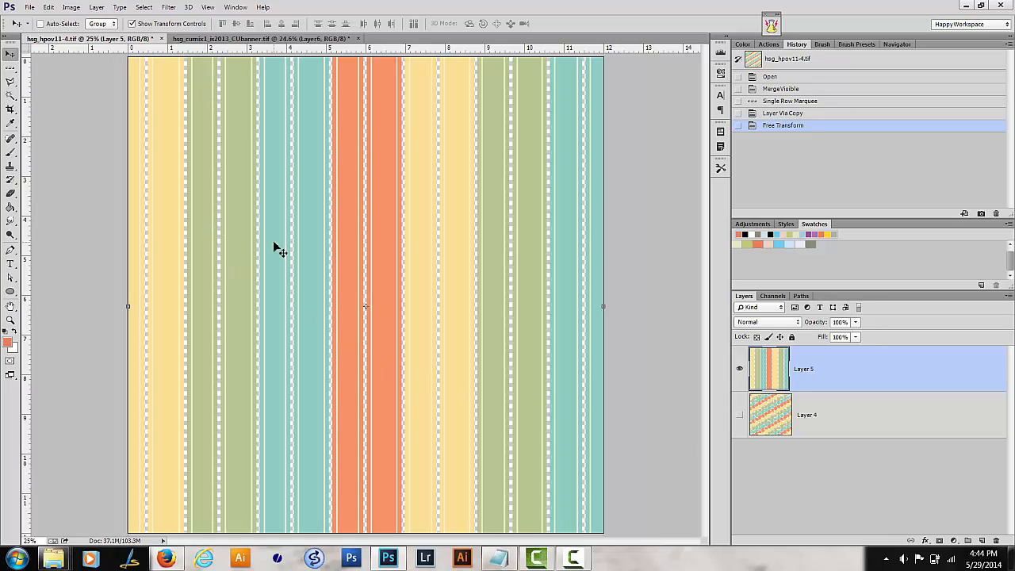
- In hsg_cumix1_is2013_CUbanner.tif, merge all visible layers and select a single pixel row through the notched flag ends about 1.3 in below the canvas top
left_click(214, 39)
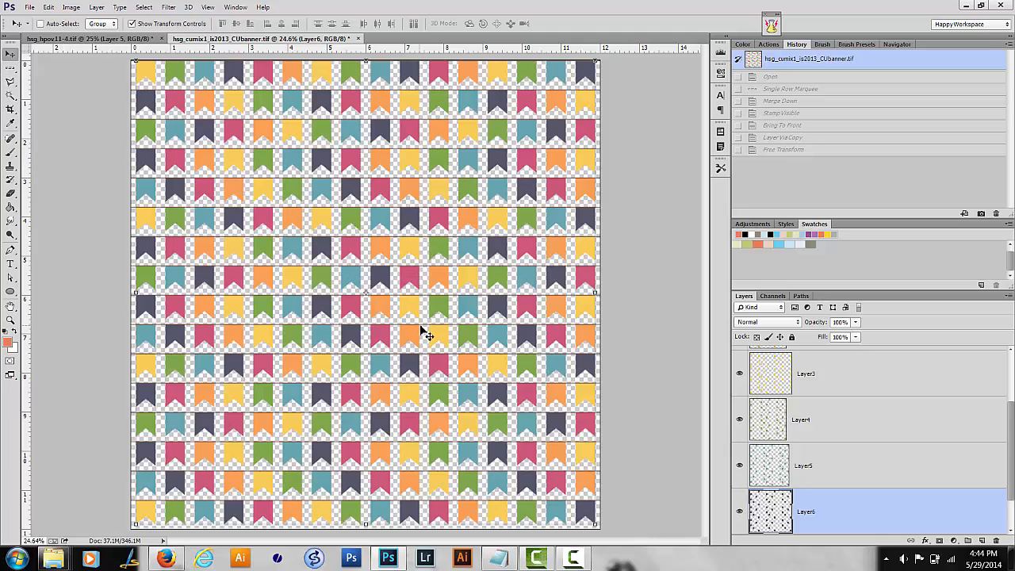
key("ctrl+shift+e")
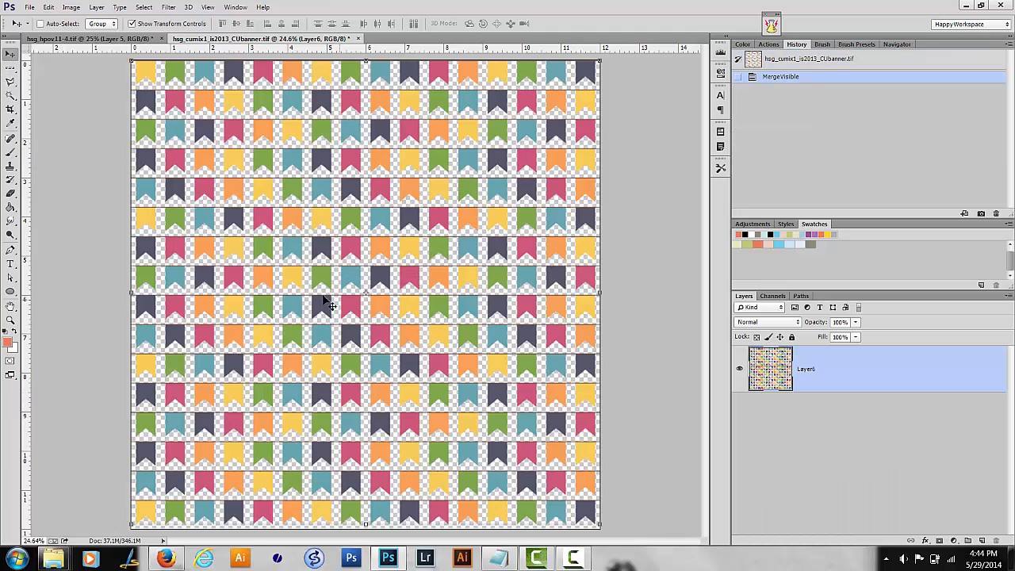
left_click(10, 68)
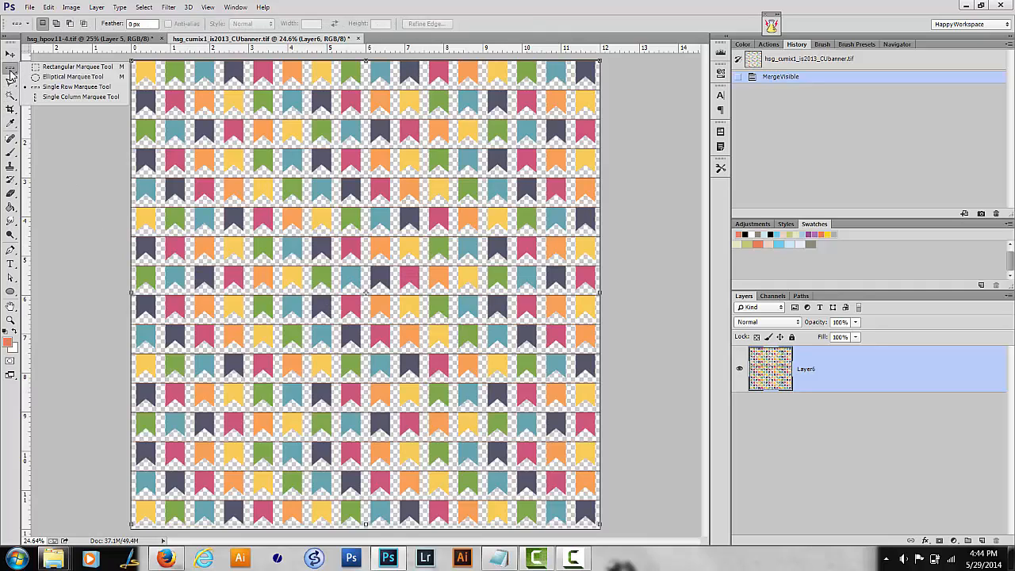
left_click(87, 86)
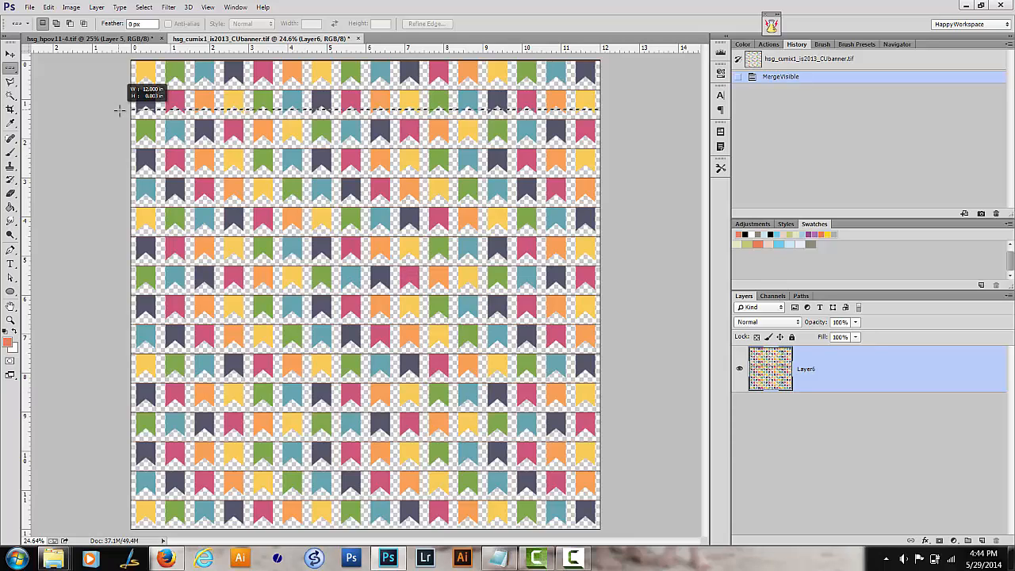
left_click(119, 110)
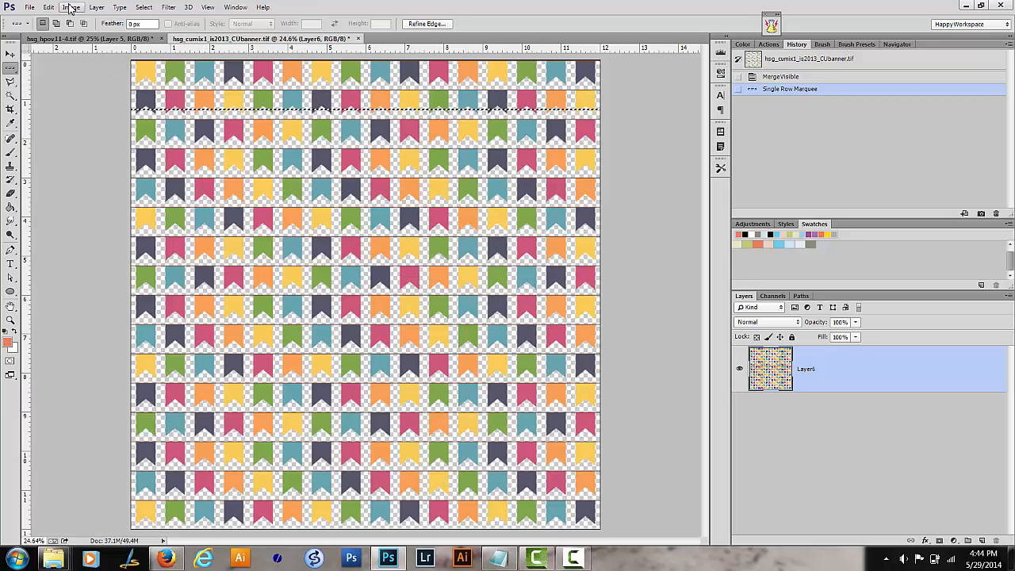
- Copy the selected banner row to a new layer and hide the merged flag layer
left_click(96, 8)
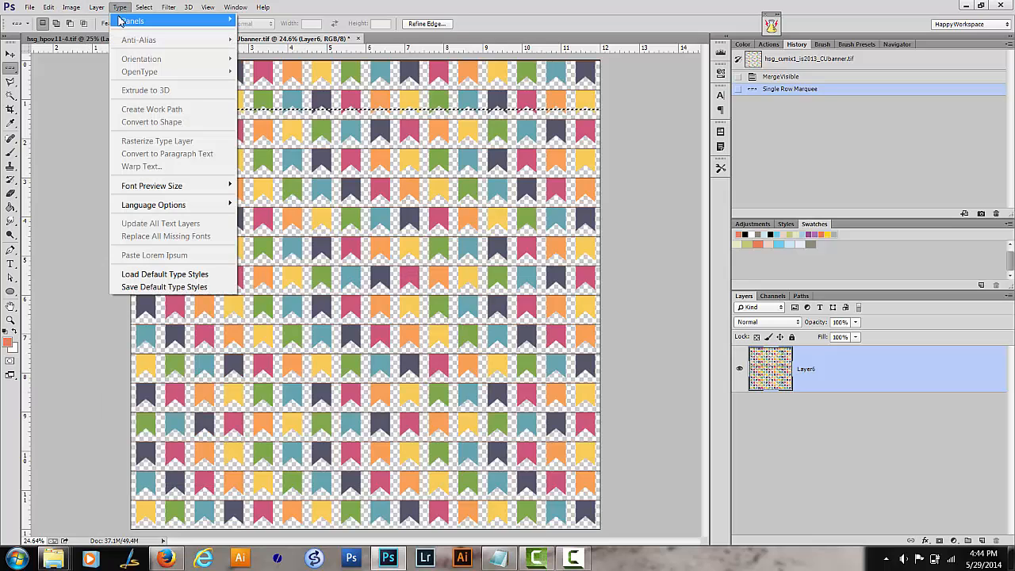
mouse_move(144, 22)
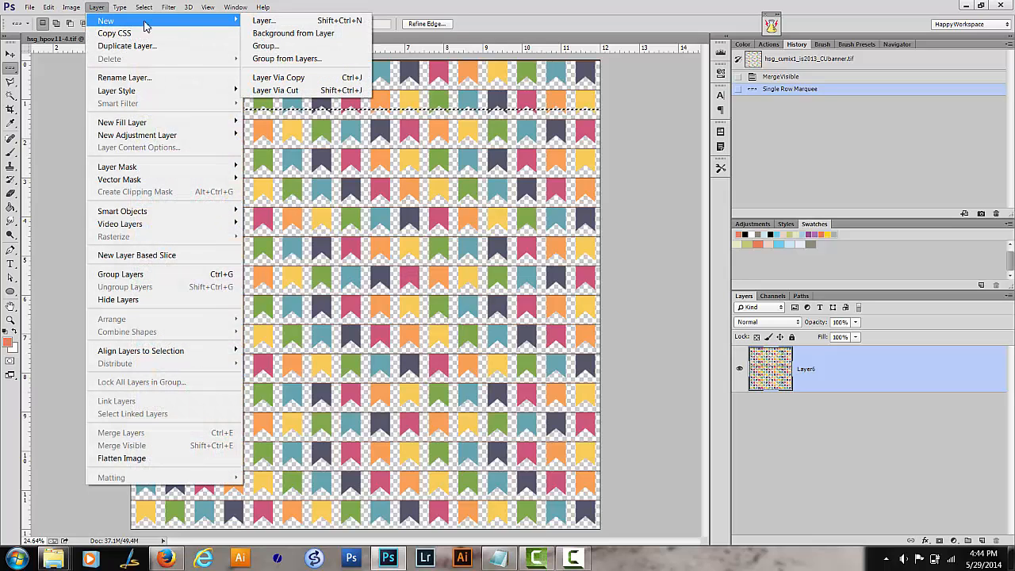
left_click(325, 78)
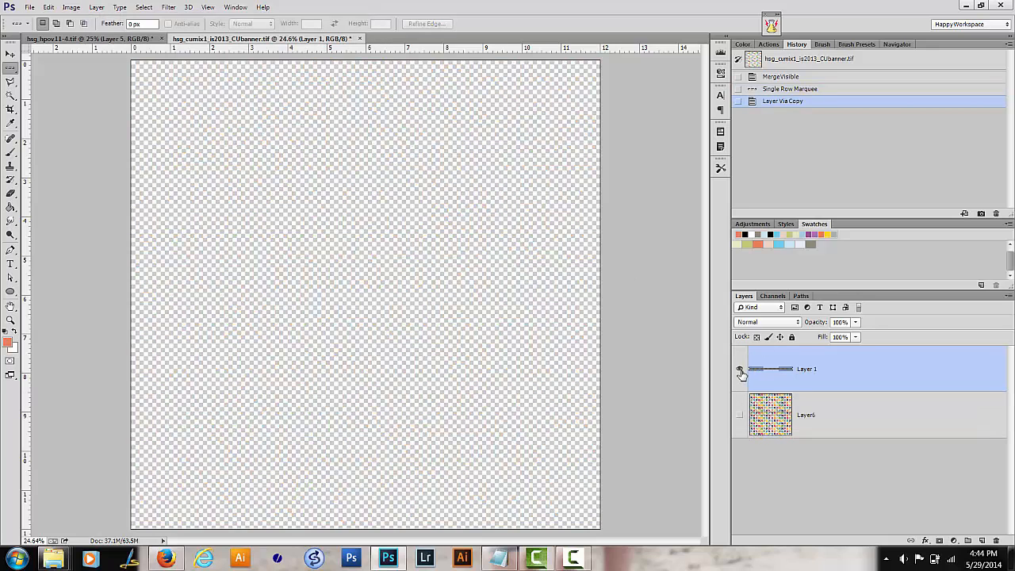
- Stretch the copied banner row up and down until its stripes cover the full canvas height
key("v")
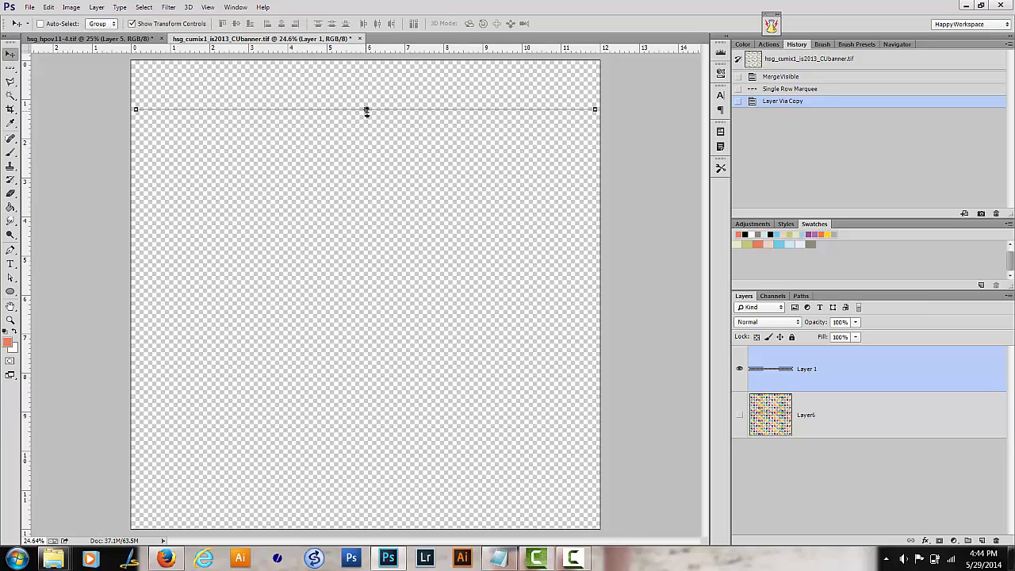
left_click_drag(366, 110, 365, 53)
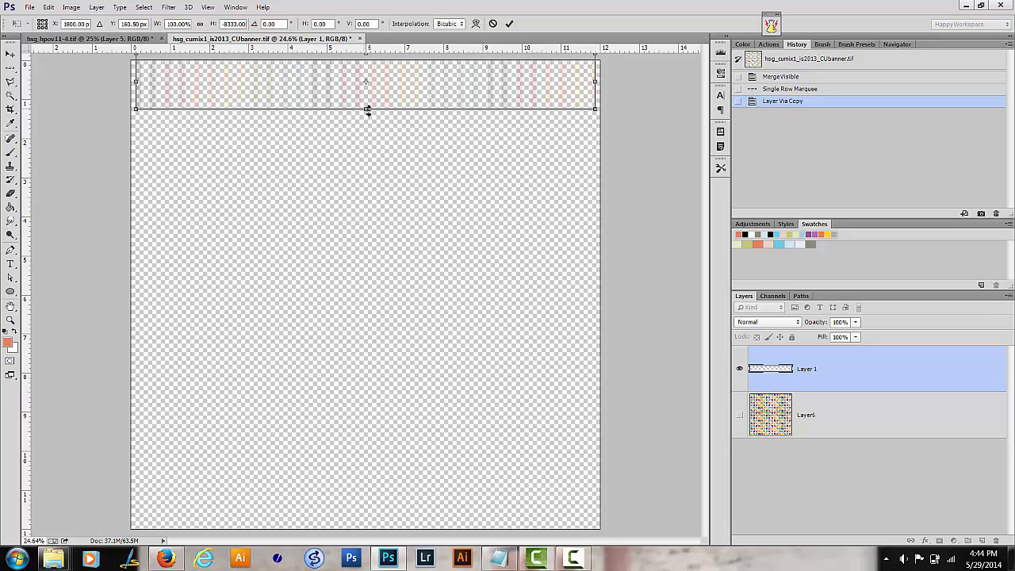
left_click_drag(367, 111, 418, 555)
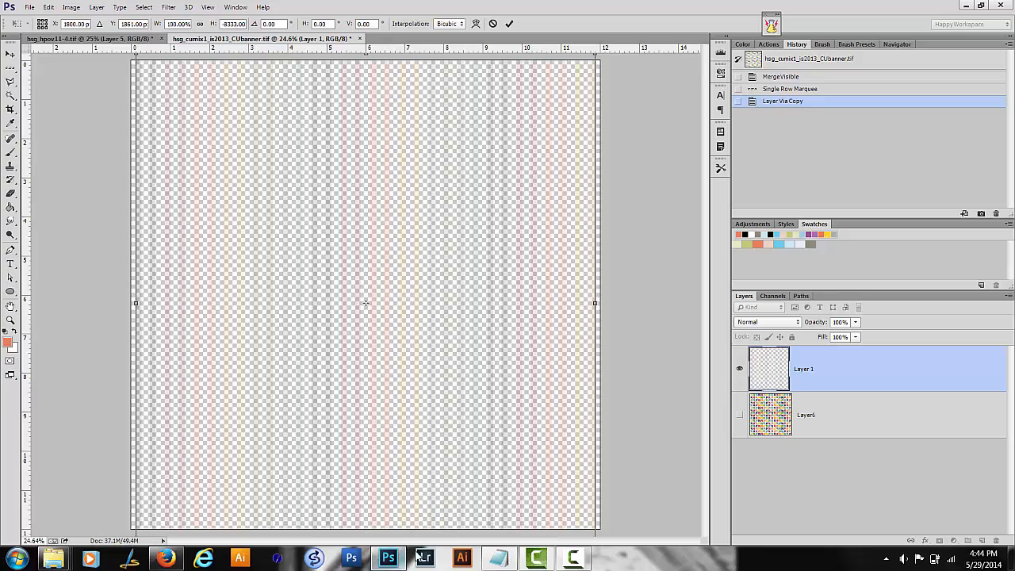
key("Return")
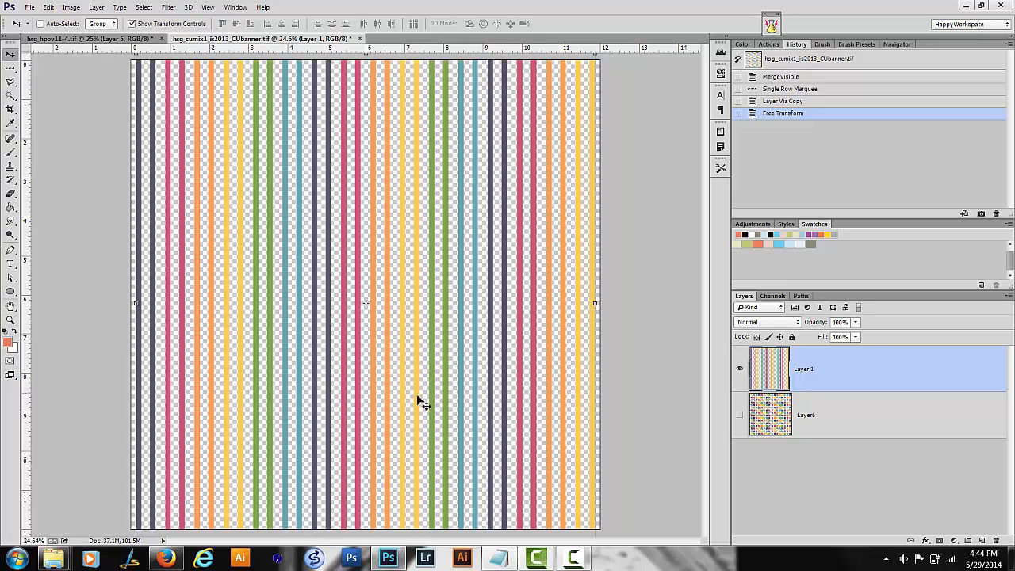
- Add a new layer directly beneath the banner stripes, fill it with white and check the stripes at 100%
left_click(825, 411)
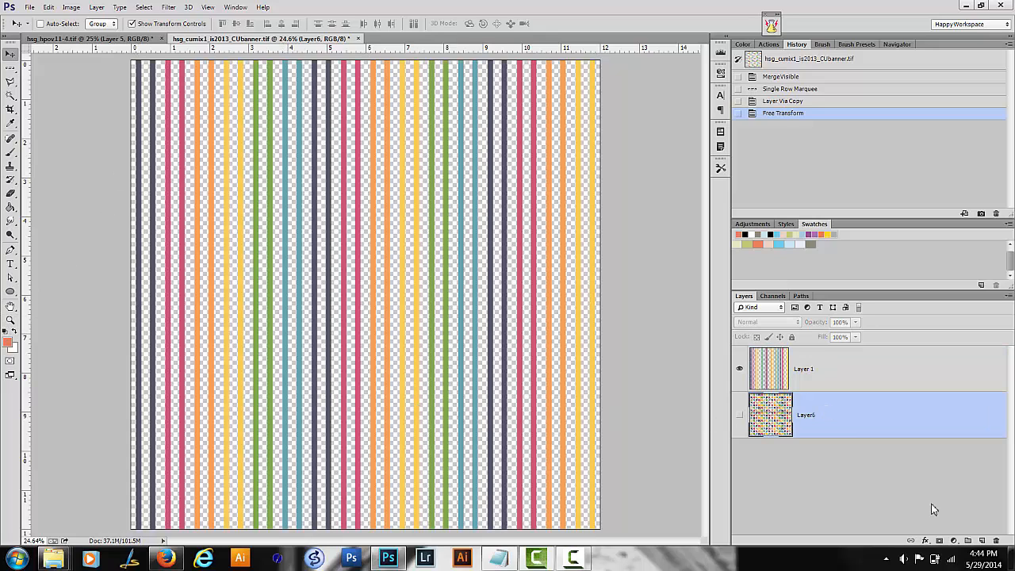
left_click(982, 541)
key("ctrl+BackSpace")
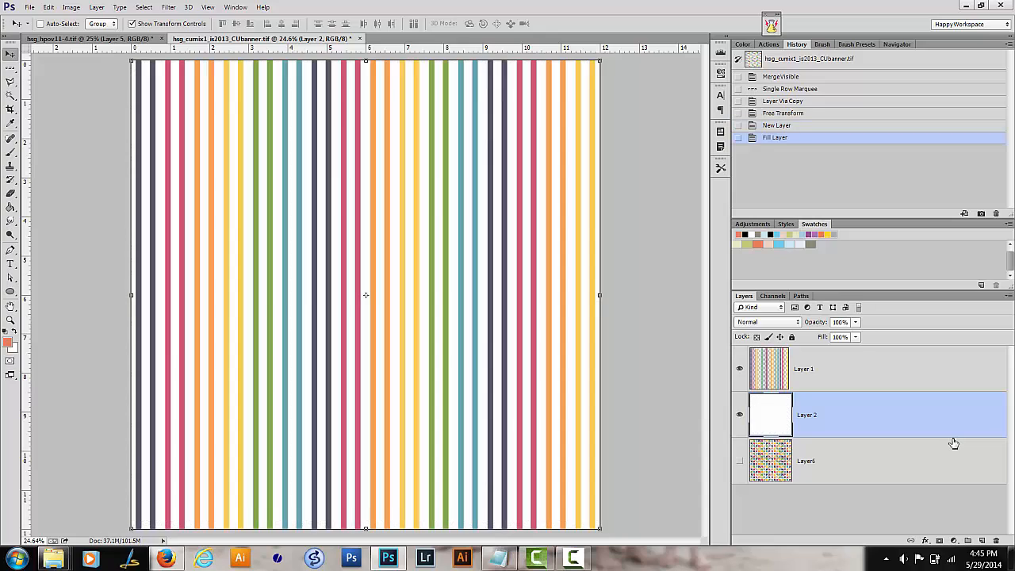
key("z")
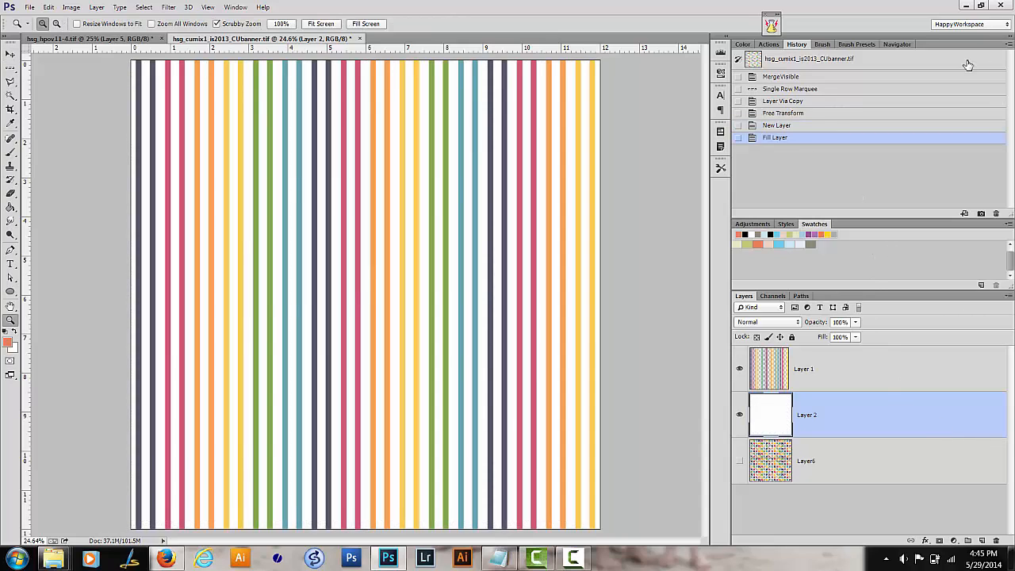
left_click(286, 24)
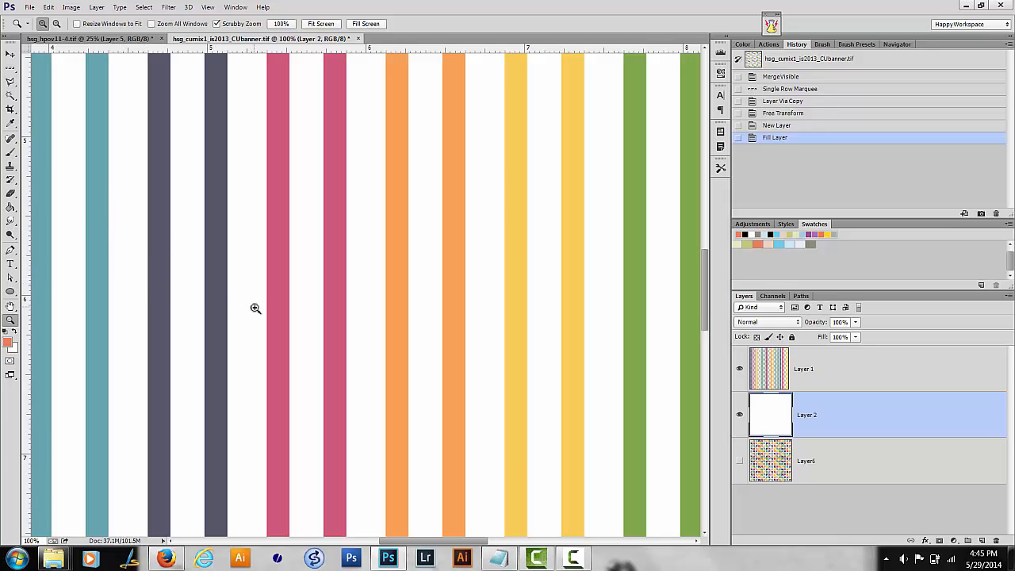
key("ctrl+0")
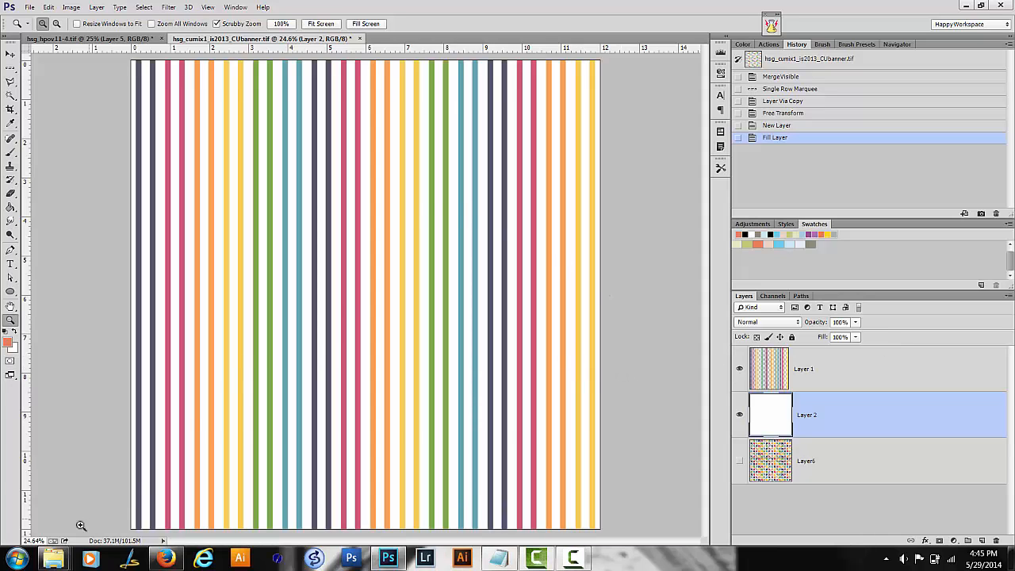
- Switch to Windows Explorer, browse to the so_hsg_bugtown folder and open the plaid paper hsg_bugtown_paper1 in Photoshop
mouse_move(55, 557)
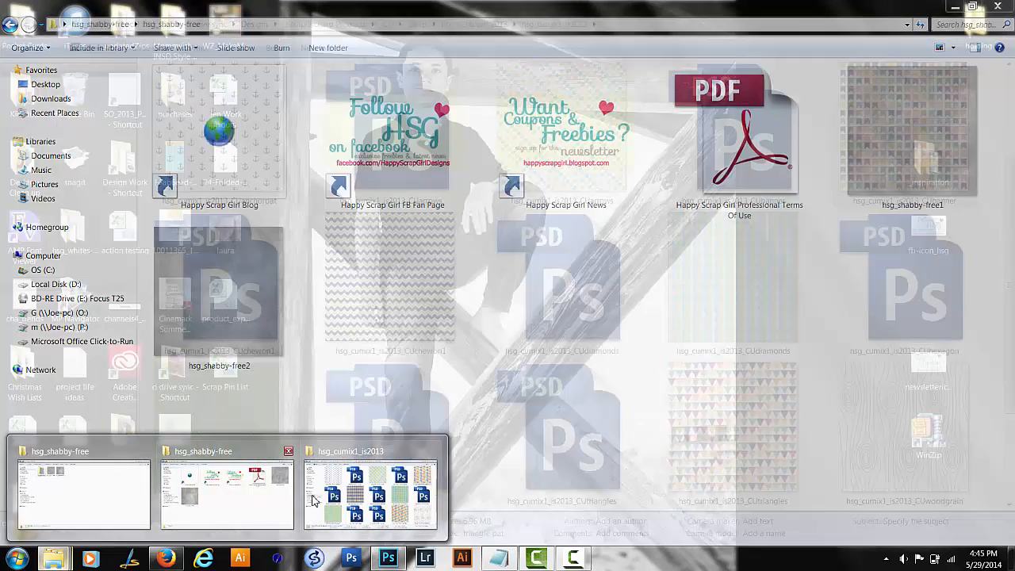
left_click(349, 499)
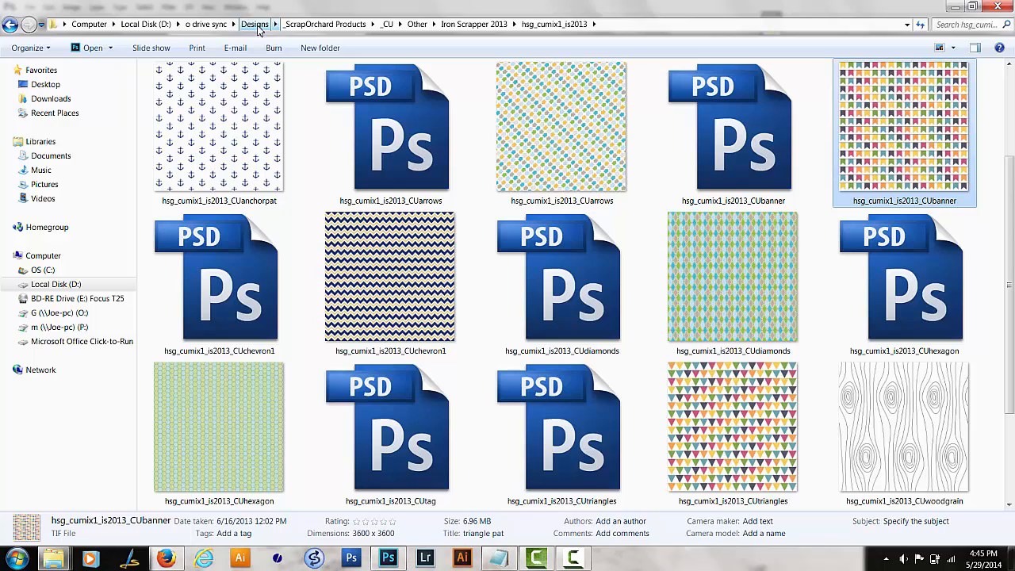
left_click(326, 25)
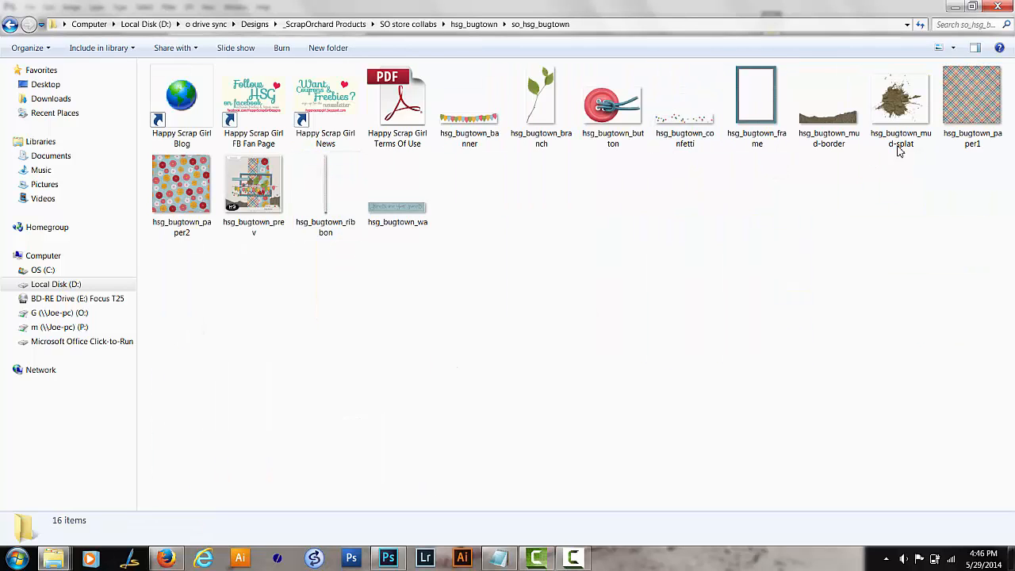
left_click(971, 103)
double_click(971, 103)
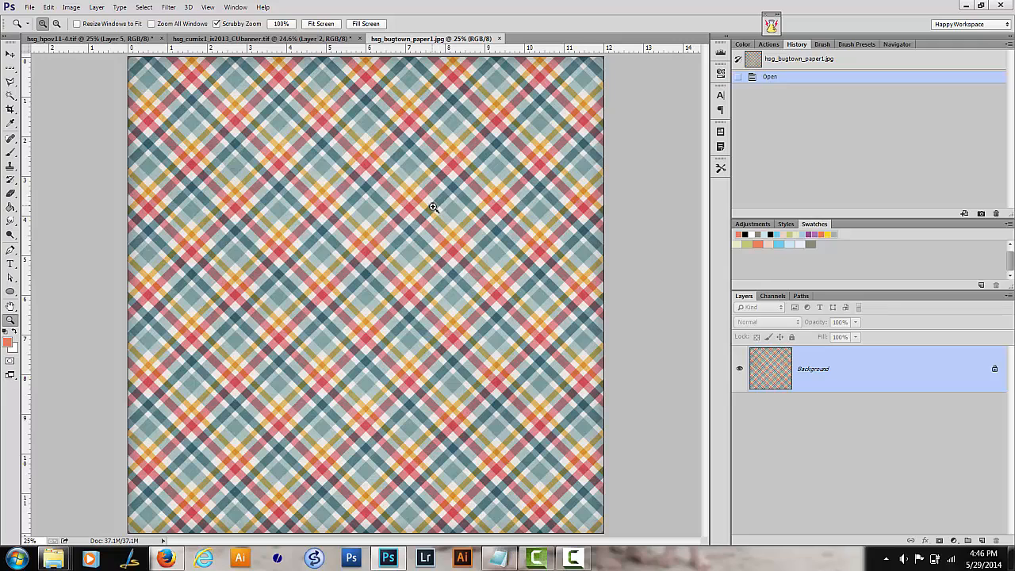
- Select a single pixel row across the plaid and nudge it up slightly to about 3.8 in below the canvas top
key("v")
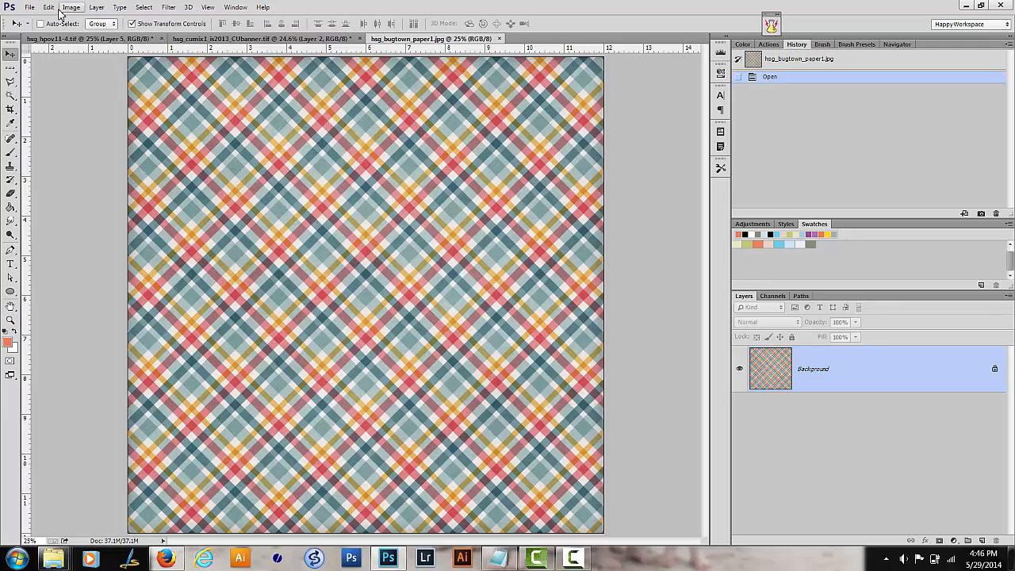
left_click(9, 70)
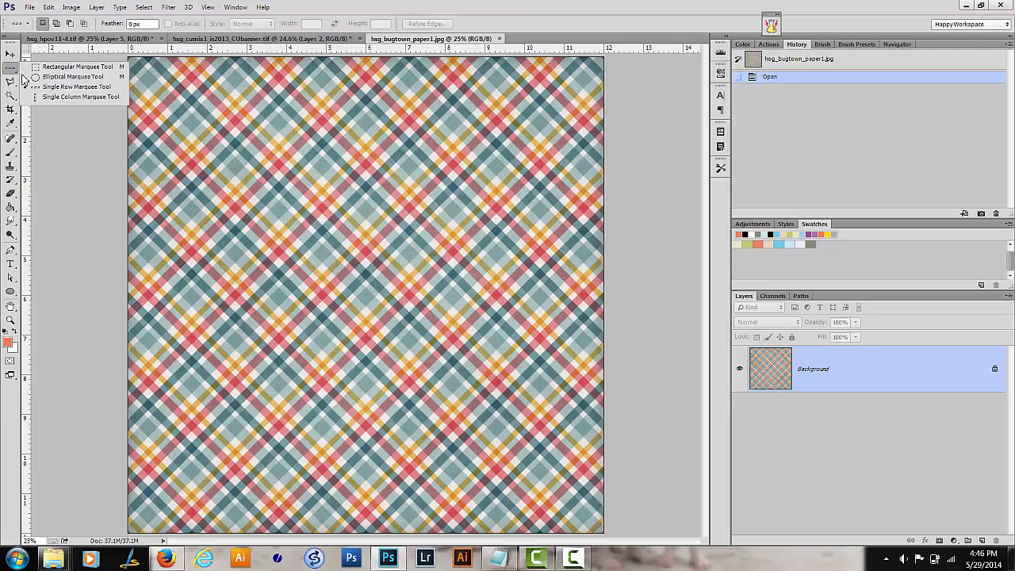
left_click(53, 89)
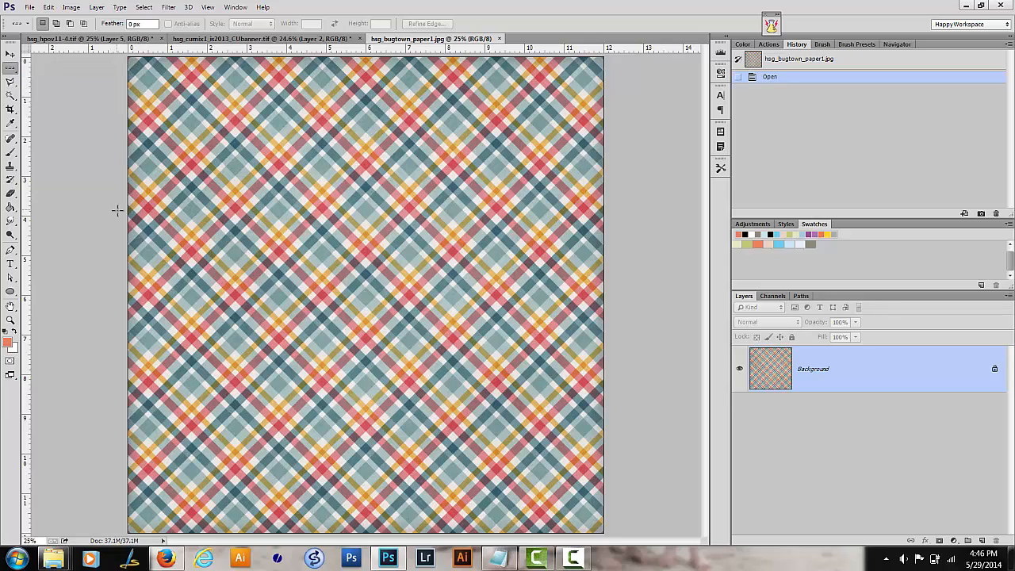
left_click(117, 210)
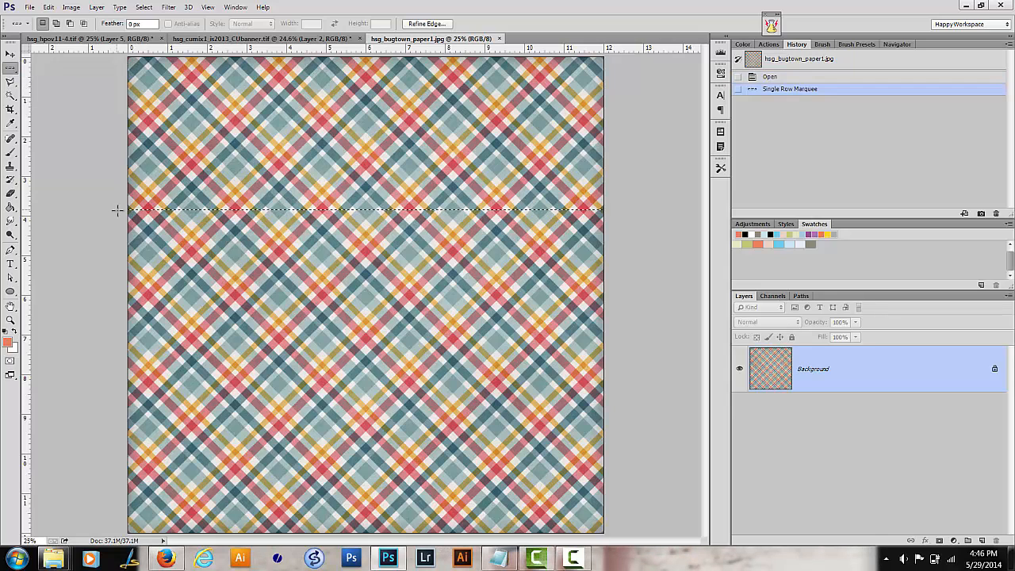
key("Up")
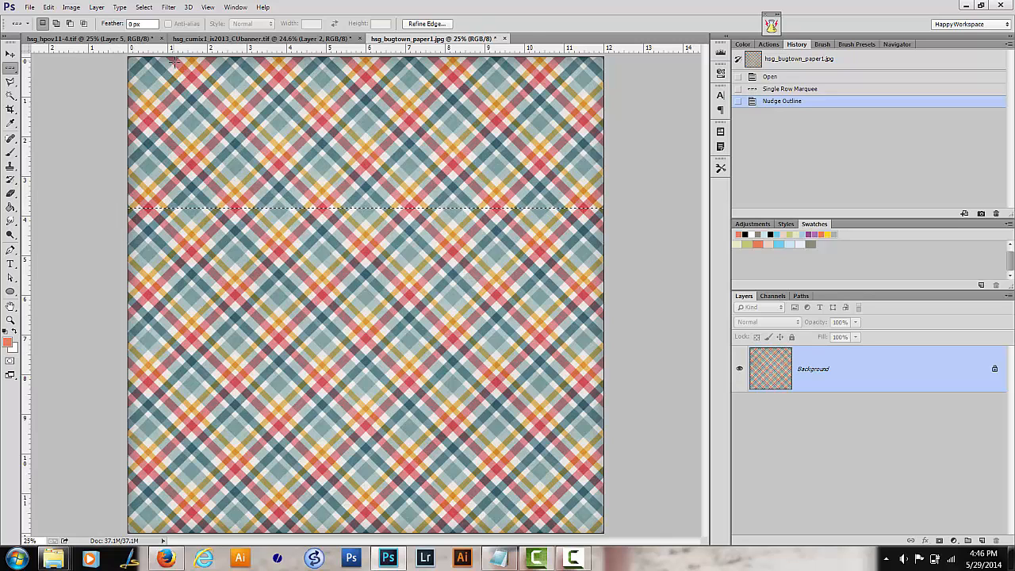
- Copy the selected single-pixel plaid row to a new layer and hide the plaid background
key("ctrl+j")
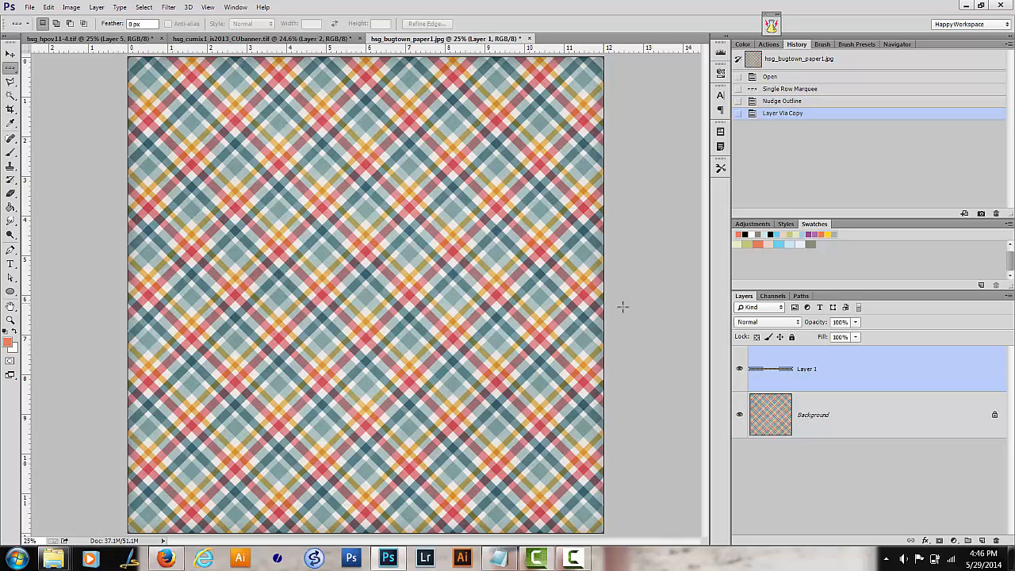
left_click(739, 370, "alt")
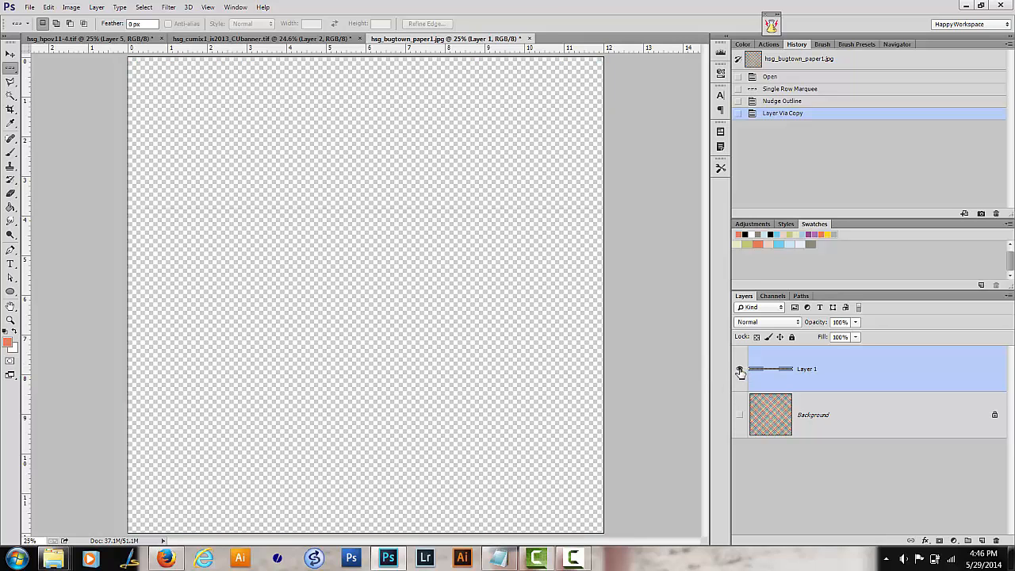
- Stretch the copied plaid row up and down until its stripes cover the full canvas height
key("v")
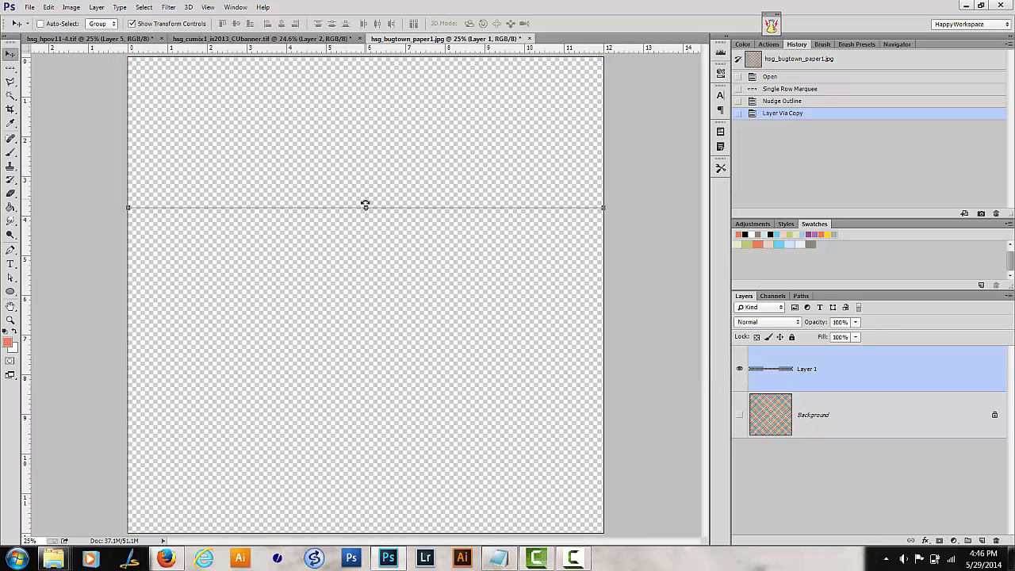
left_click_drag(367, 208, 367, 57)
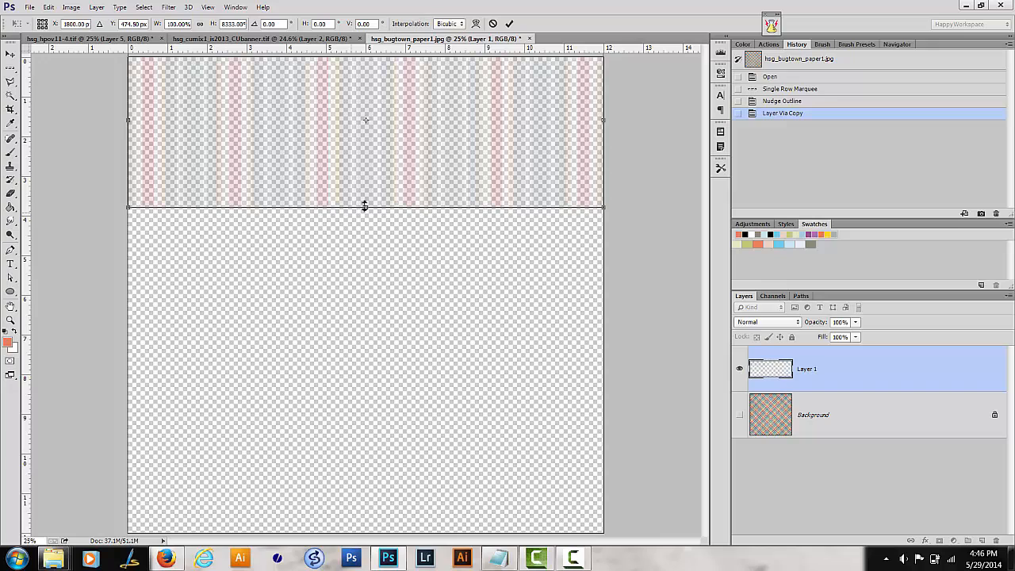
left_click_drag(368, 209, 367, 539)
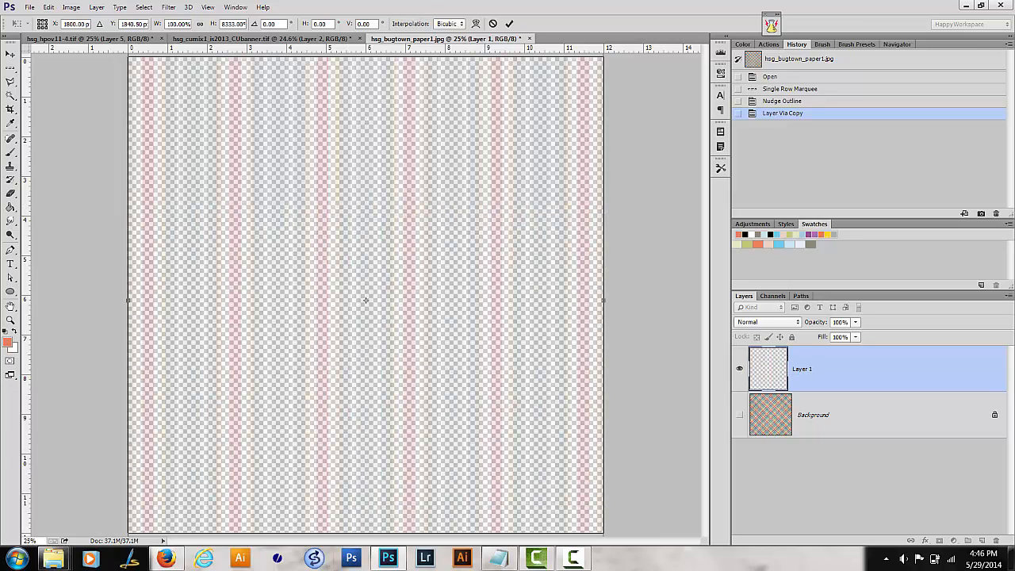
key("Return")
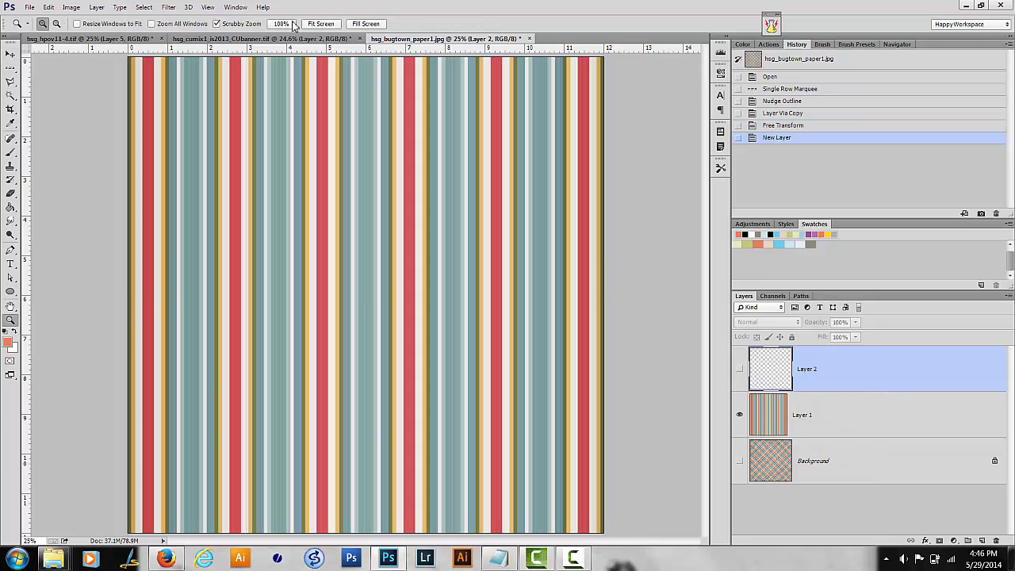
- Inspect the plaid stripes at 100% and switch to the hsg_cumix1_is2013_CUbanner document to view its stripes
left_click(294, 24)
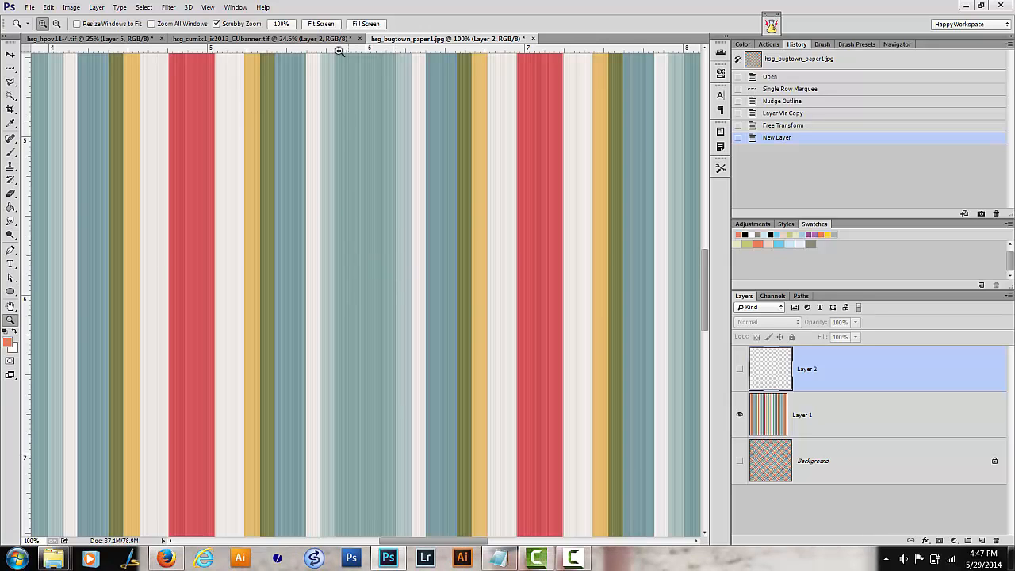
left_click(288, 38)
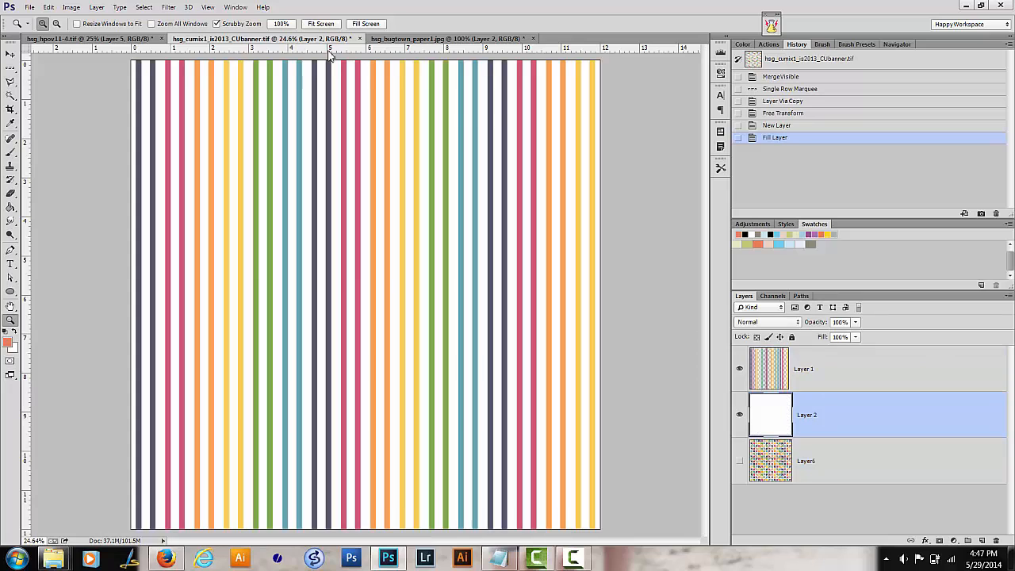